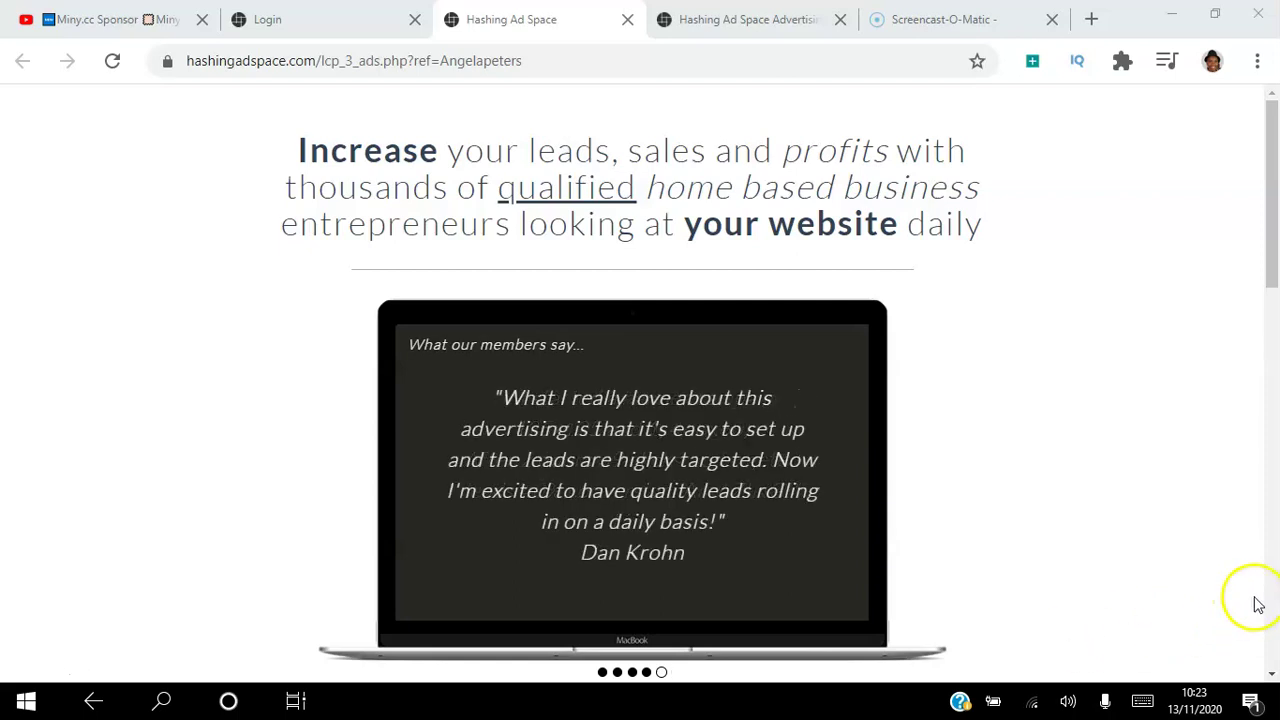
Scroll to the free promotion form, then view the products PDF slide offering 2000 free Banner Ad impressions.
{"action": "left_click_drag", "start_coordinate": [1266, 236], "coordinate": [1255, 361]}
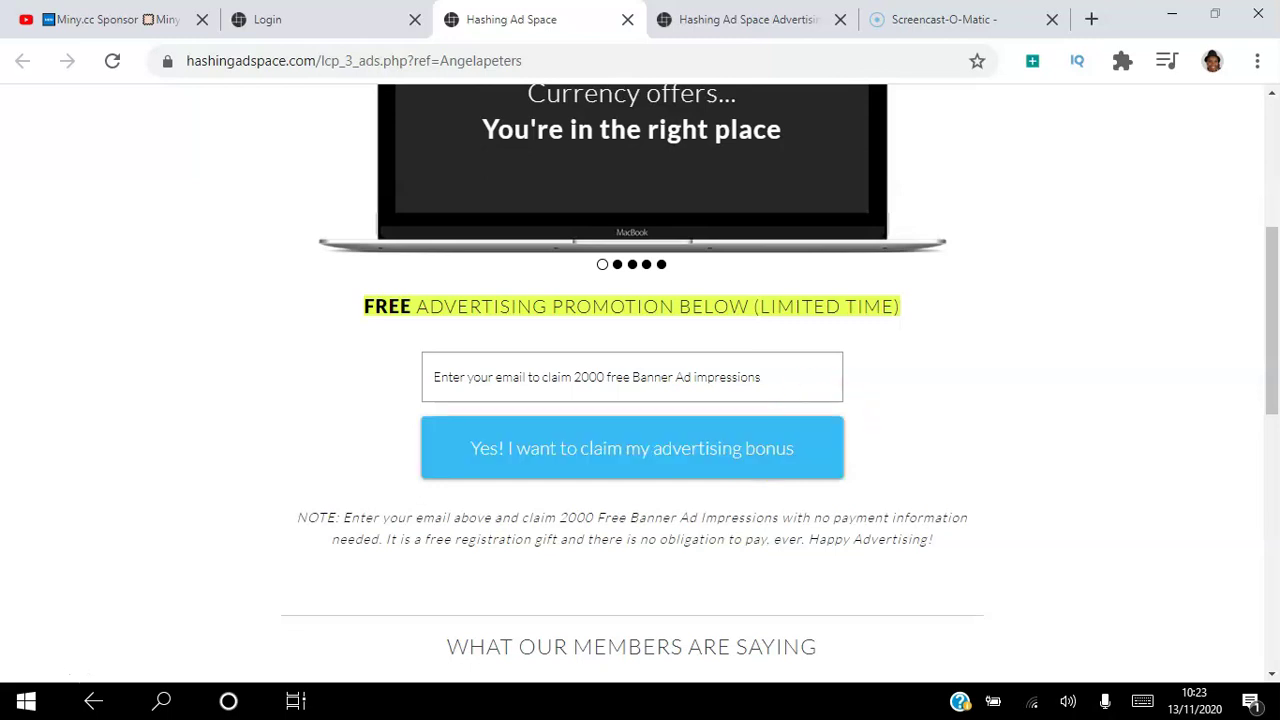
{"action": "left_click", "coordinate": [767, 20]}
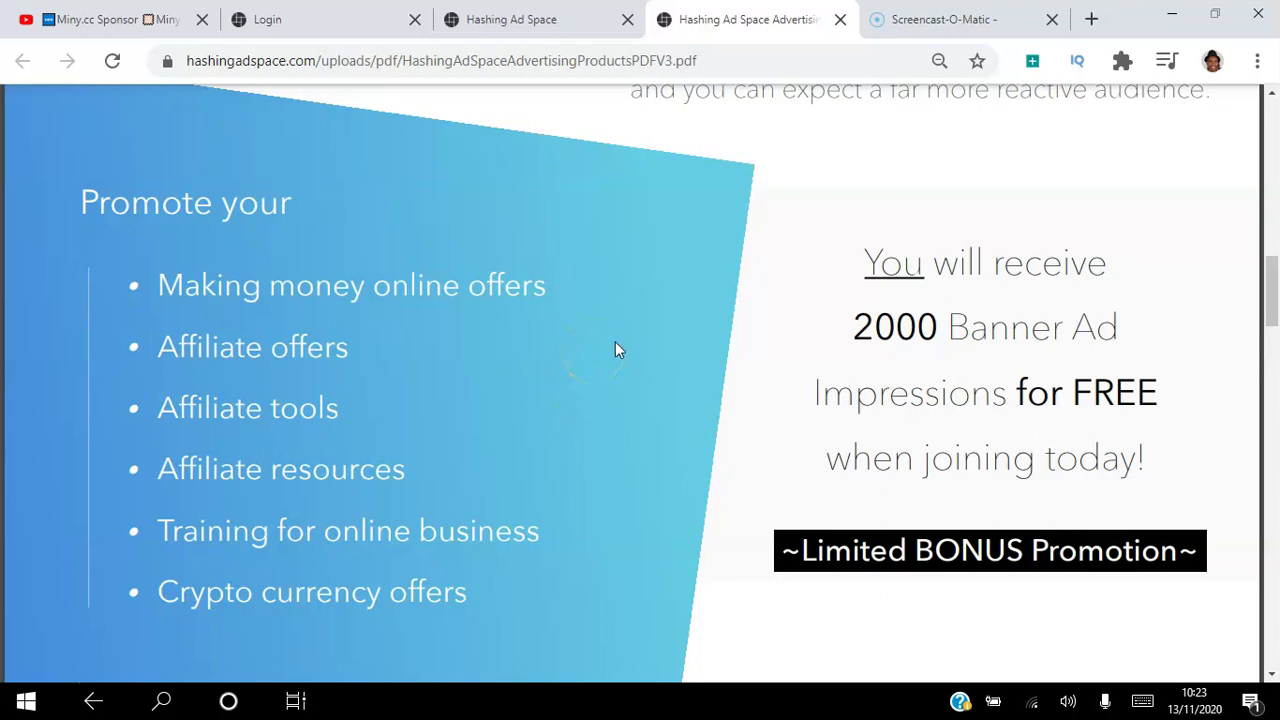
Jump to page 3 of the PDF and read through the Ad Minter, Banner Ad, V2E Ad and Login Ad listings.
{"action": "left_click", "coordinate": [697, 190]}
{"action": "left_click", "coordinate": [624, 106]}
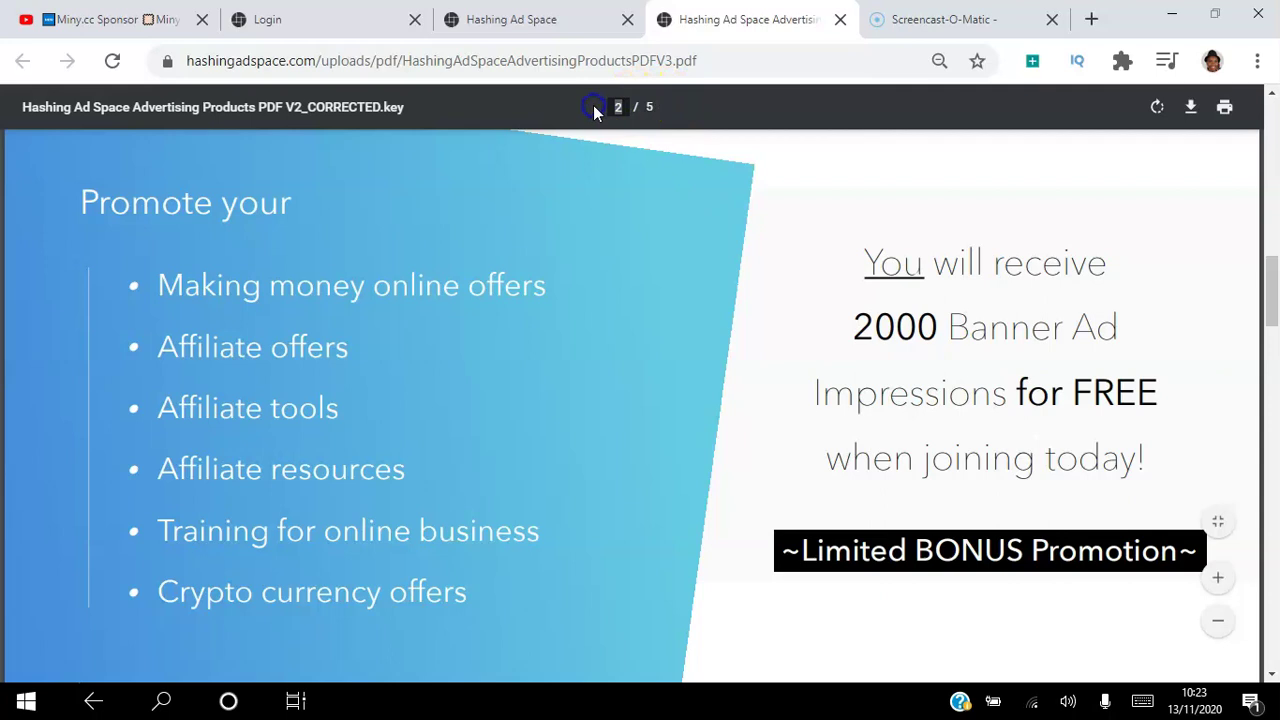
{"action": "type", "text": "3"}
{"action": "key", "text": "Return"}
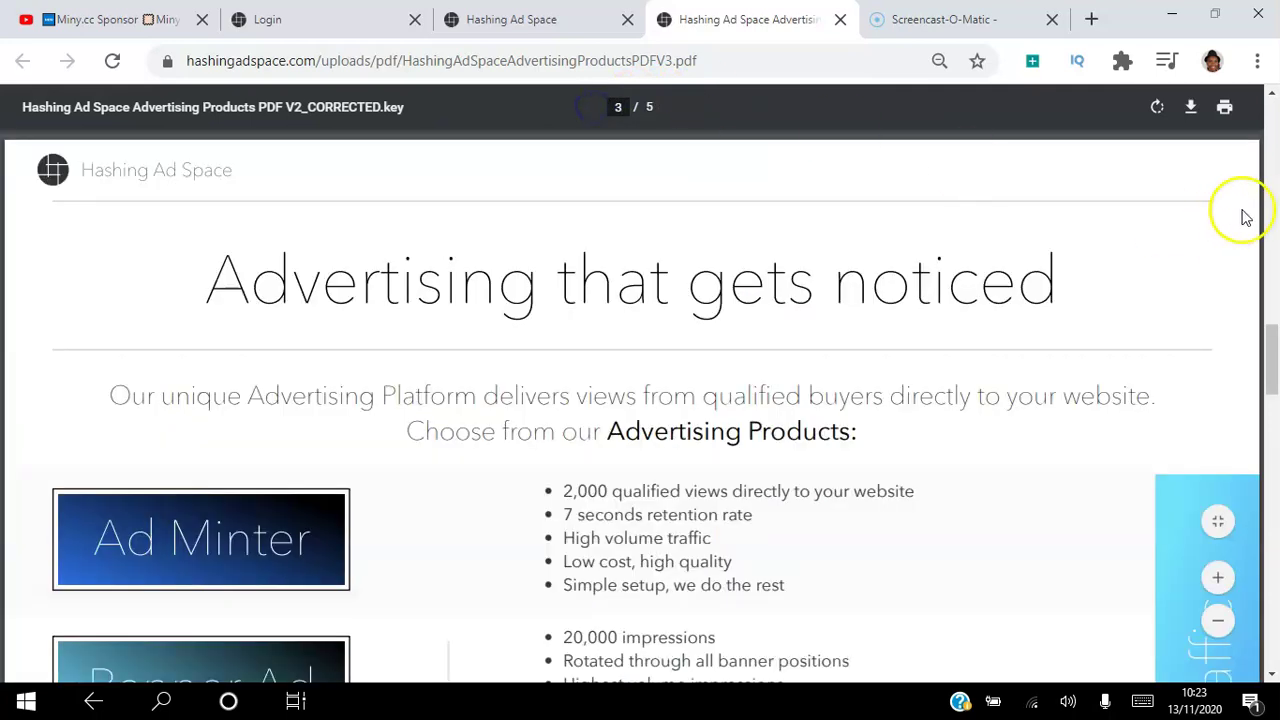
{"action": "mouse_move", "coordinate": [1272, 343]}
{"action": "left_mouse_down"}
{"action": "mouse_move", "coordinate": [1274, 388]}
{"action": "mouse_move", "coordinate": [1274, 368]}
{"action": "left_mouse_up"}
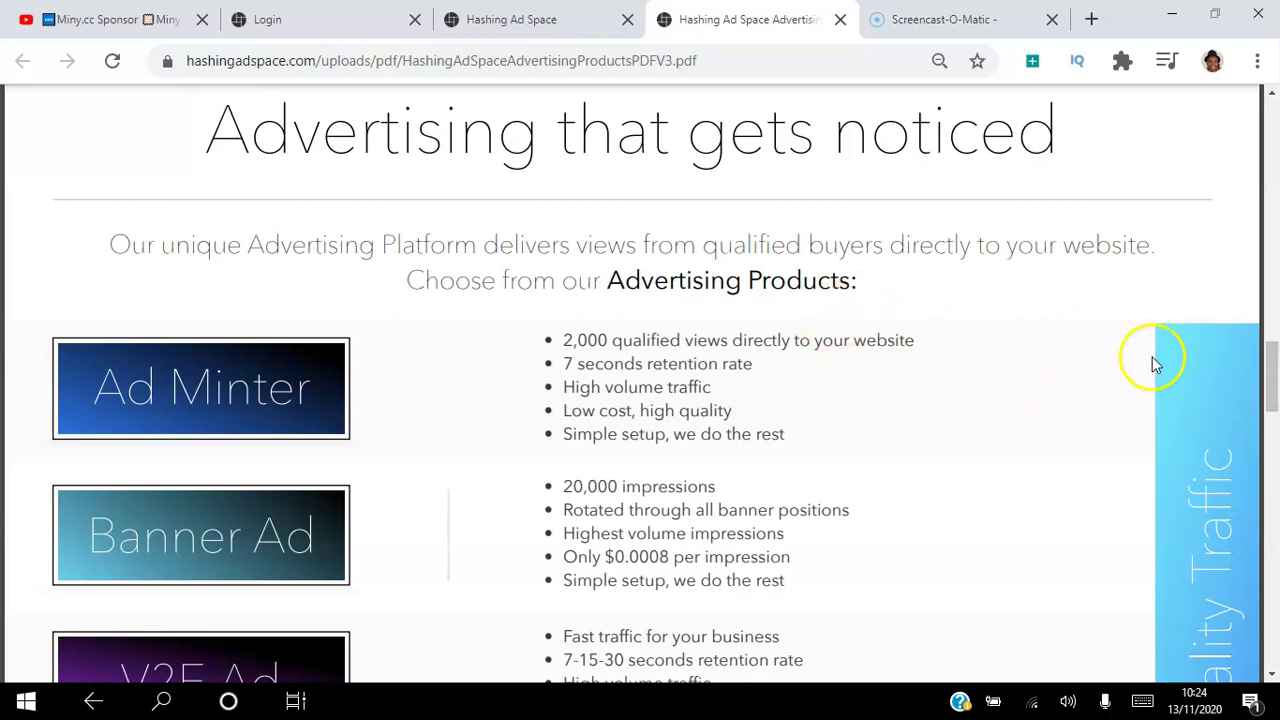
{"action": "left_click_drag", "start_coordinate": [1268, 380], "coordinate": [1272, 392]}
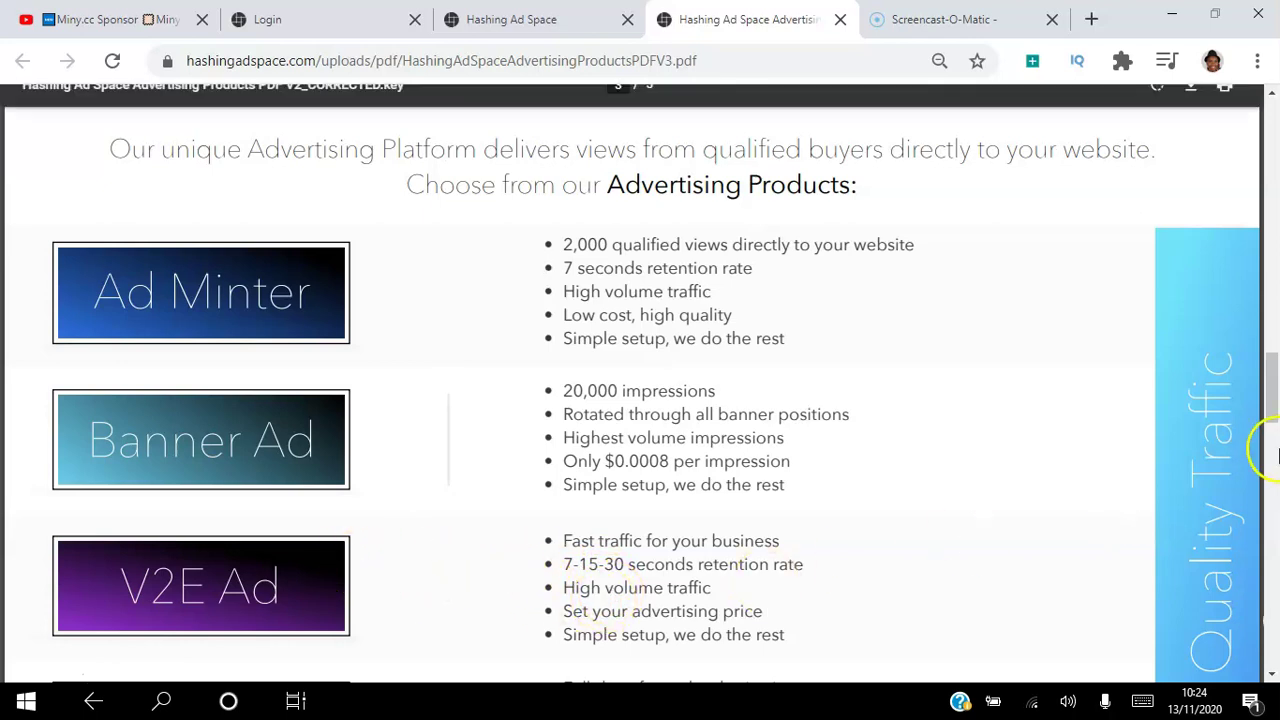
{"action": "left_click_drag", "start_coordinate": [1272, 400], "coordinate": [1271, 428]}
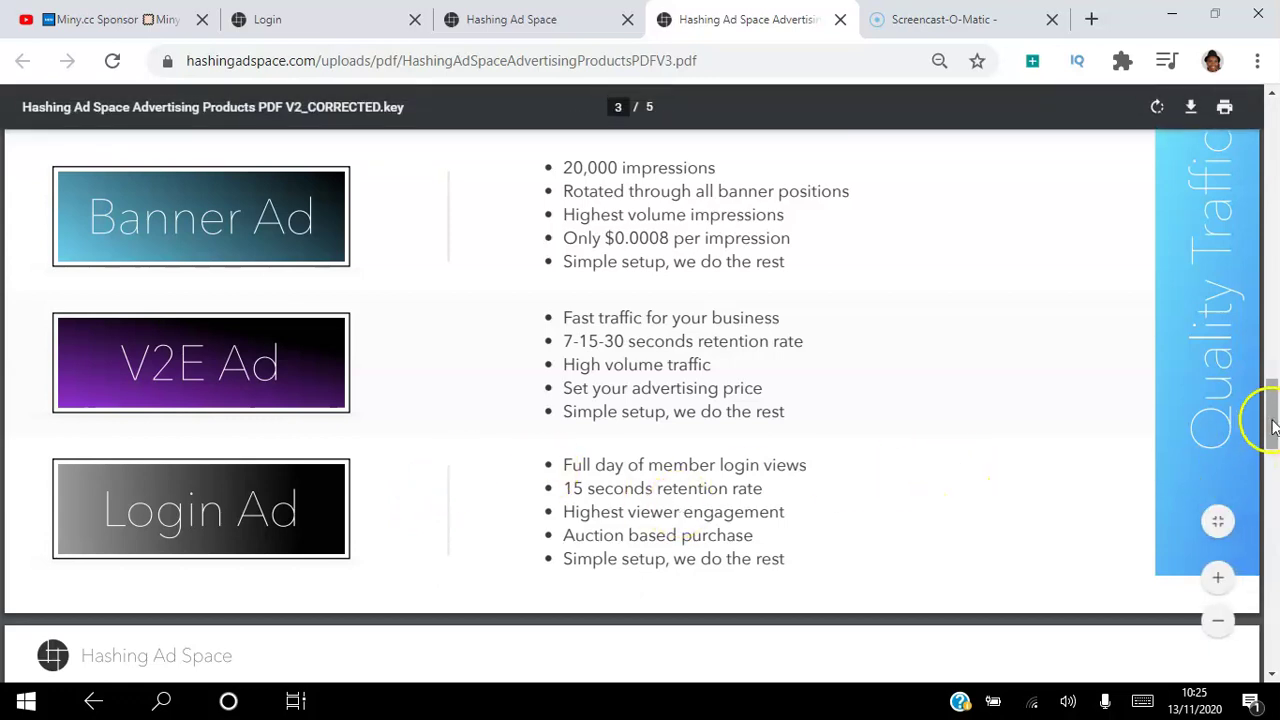
{"action": "scroll", "coordinate": [1268, 412], "scroll_direction": "up", "scroll_amount": 2}
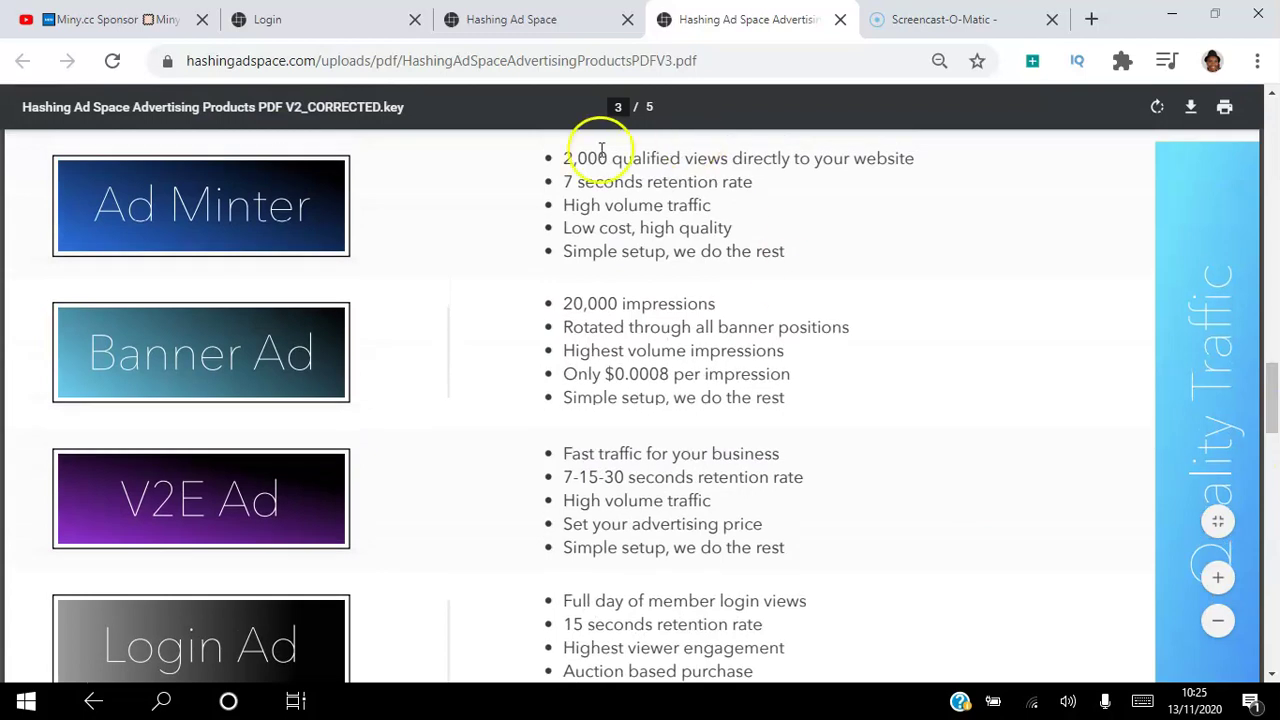
On the Login tab, pass the reCAPTCHA check and log in to reach the Yield Nodes login ad.
{"action": "left_click", "coordinate": [357, 20]}
{"action": "left_click", "coordinate": [710, 362]}
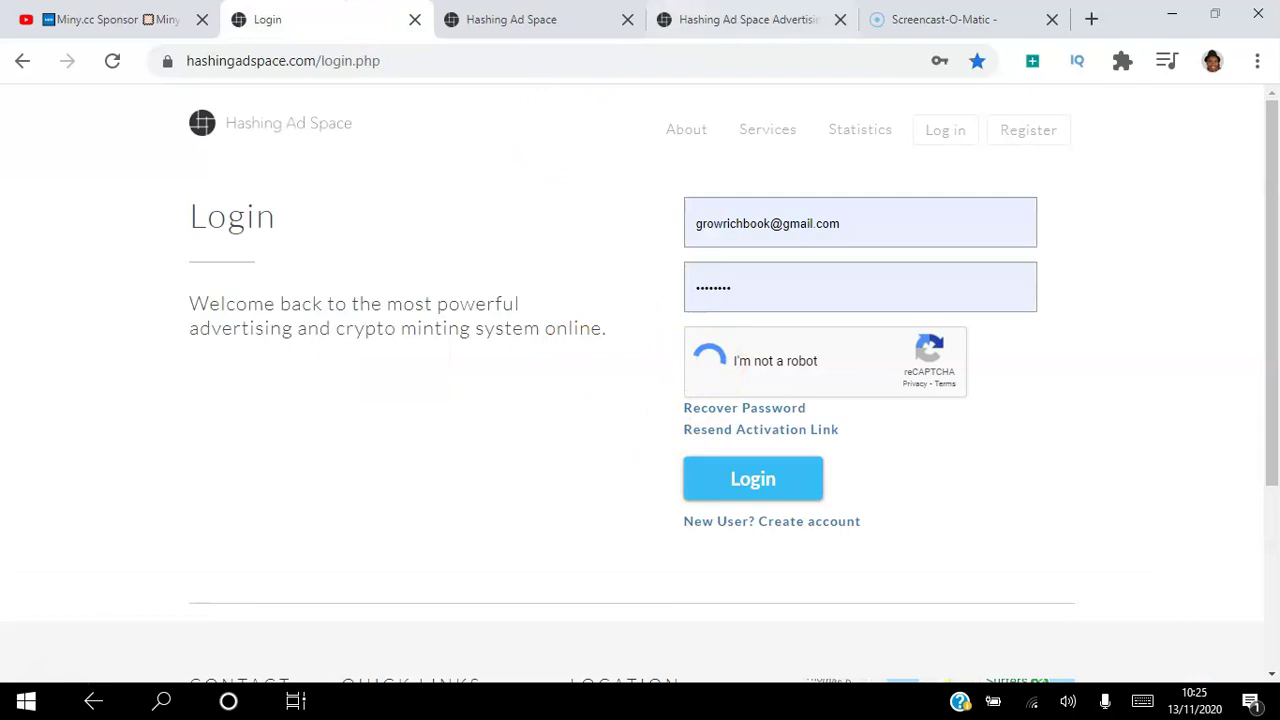
{"action": "left_click", "coordinate": [688, 14]}
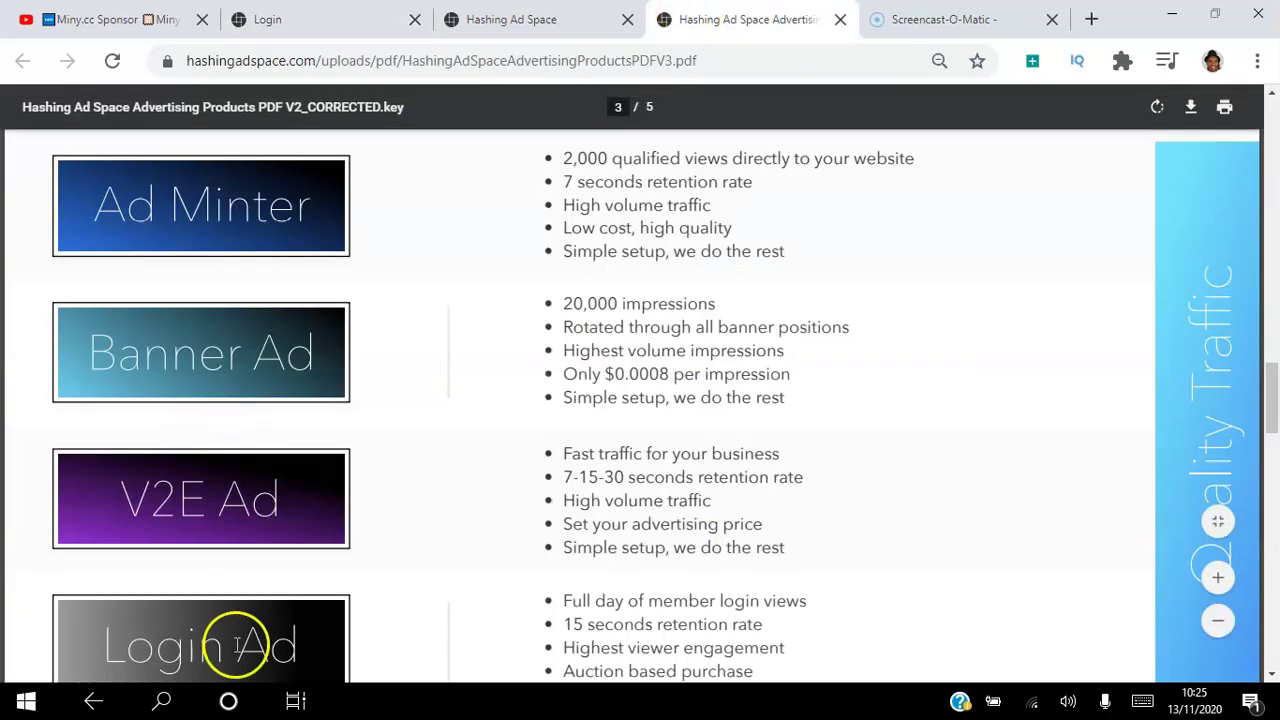
{"action": "left_click", "coordinate": [330, 21]}
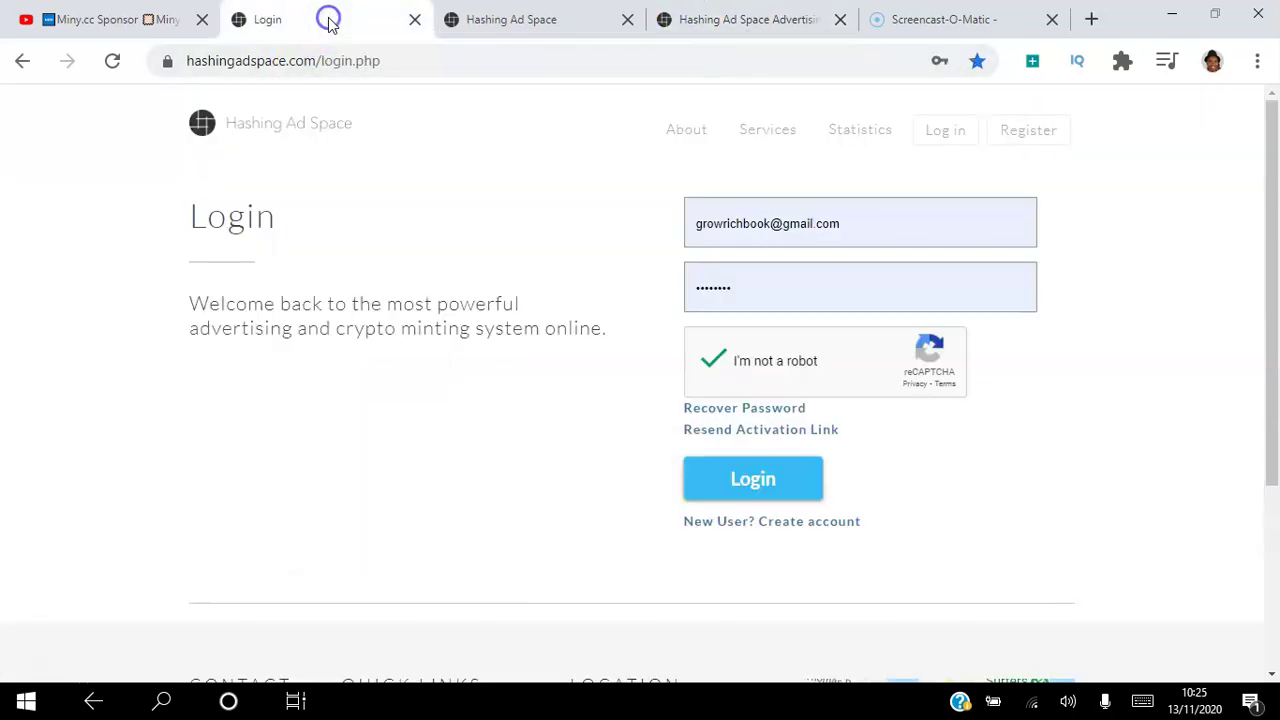
{"action": "left_click", "coordinate": [733, 483]}
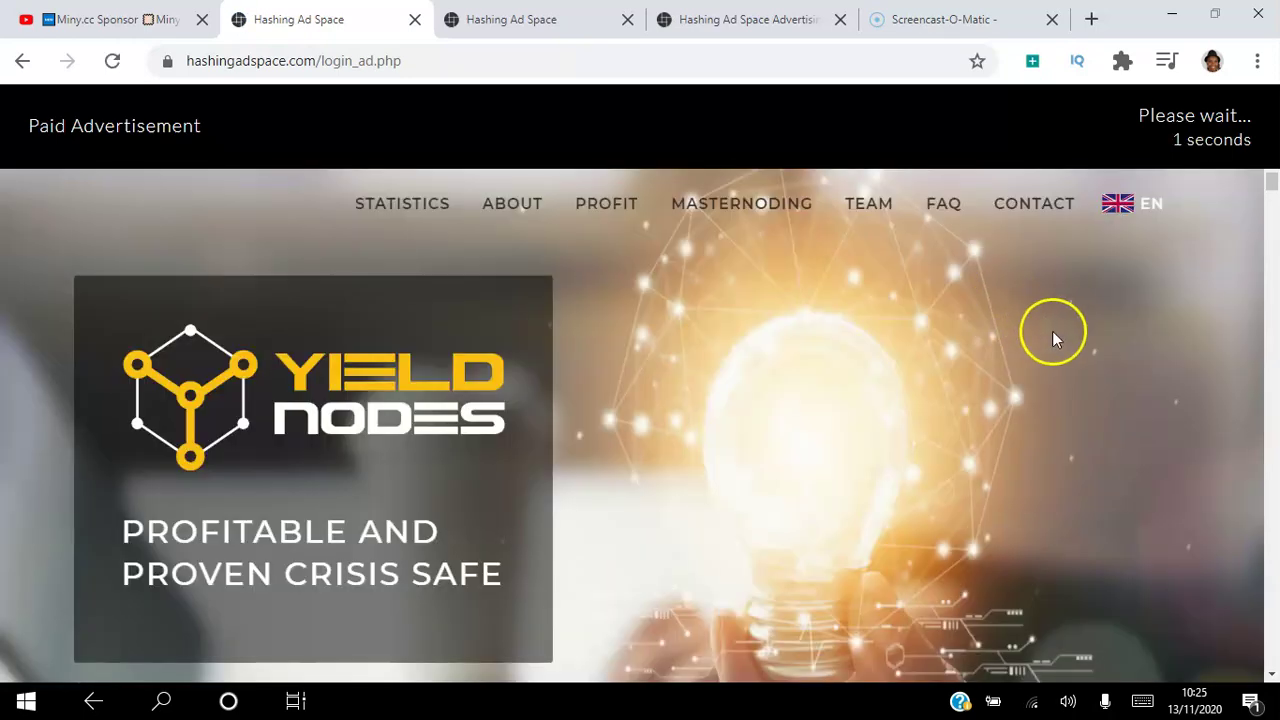
Get past the login ads to load the Dashboard, then return to page 3 of the products PDF.
{"action": "left_click", "coordinate": [1232, 130]}
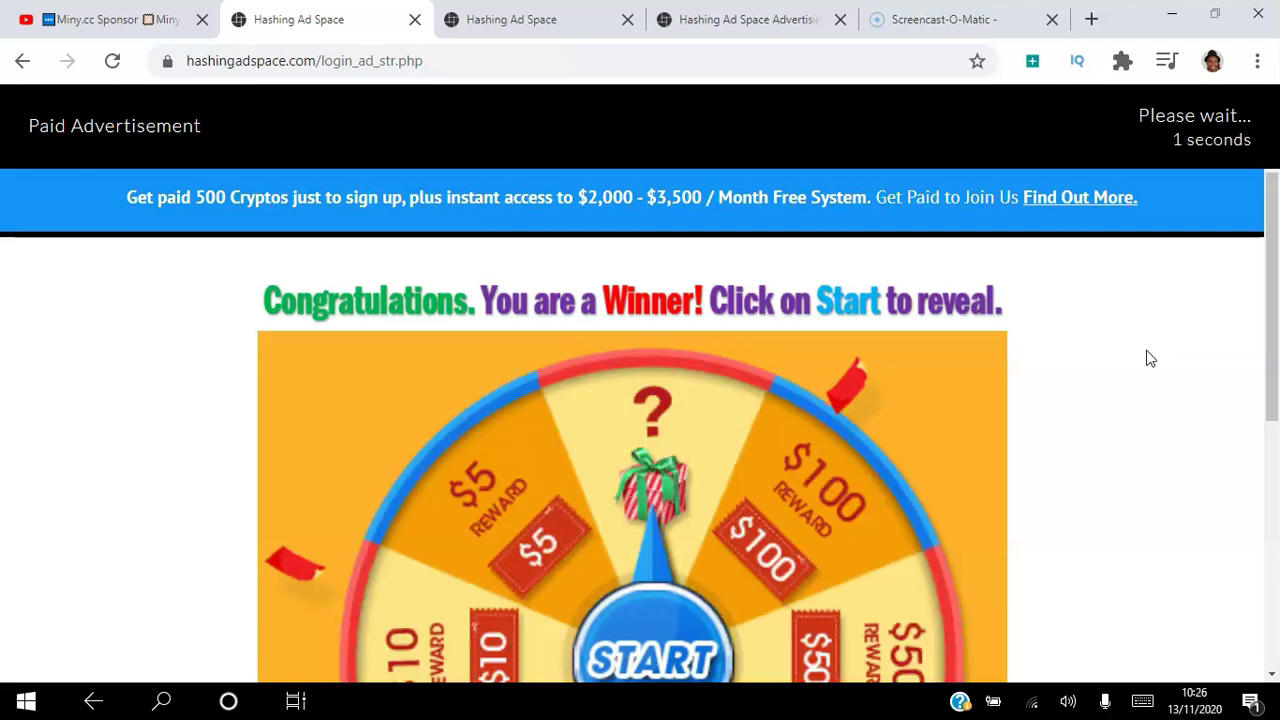
{"action": "left_click", "coordinate": [1241, 201]}
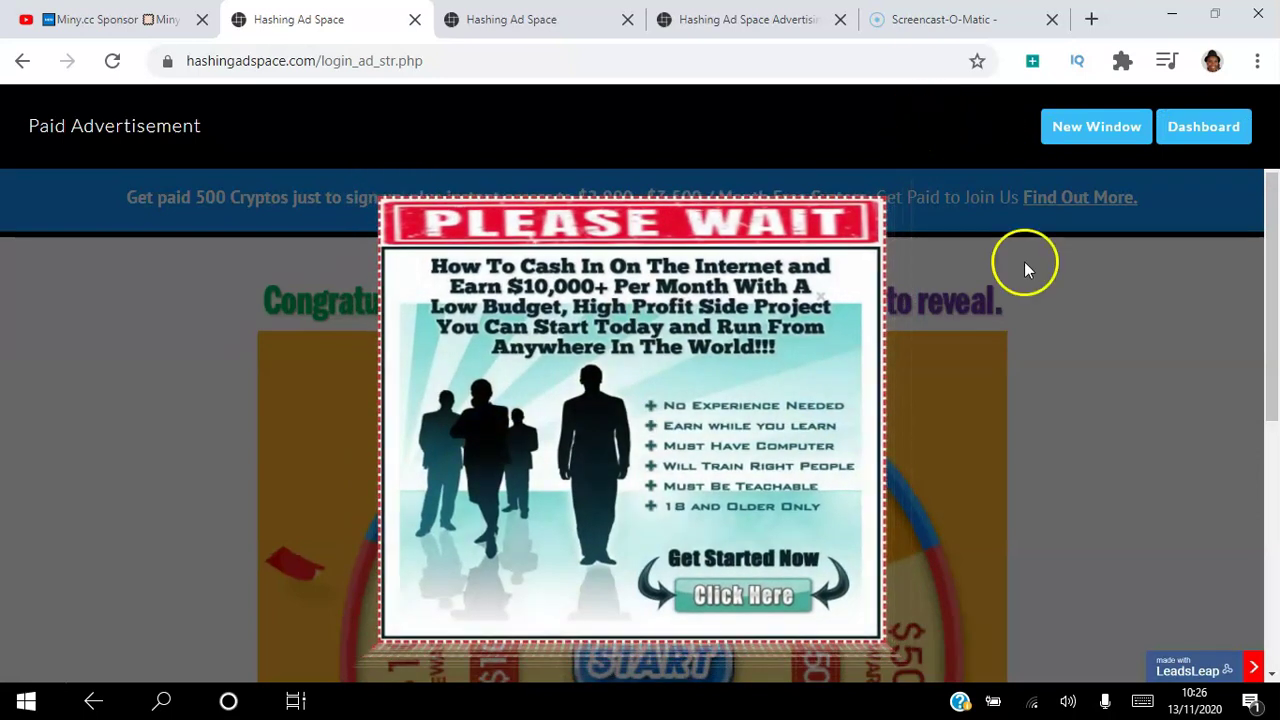
{"action": "left_click", "coordinate": [1208, 129]}
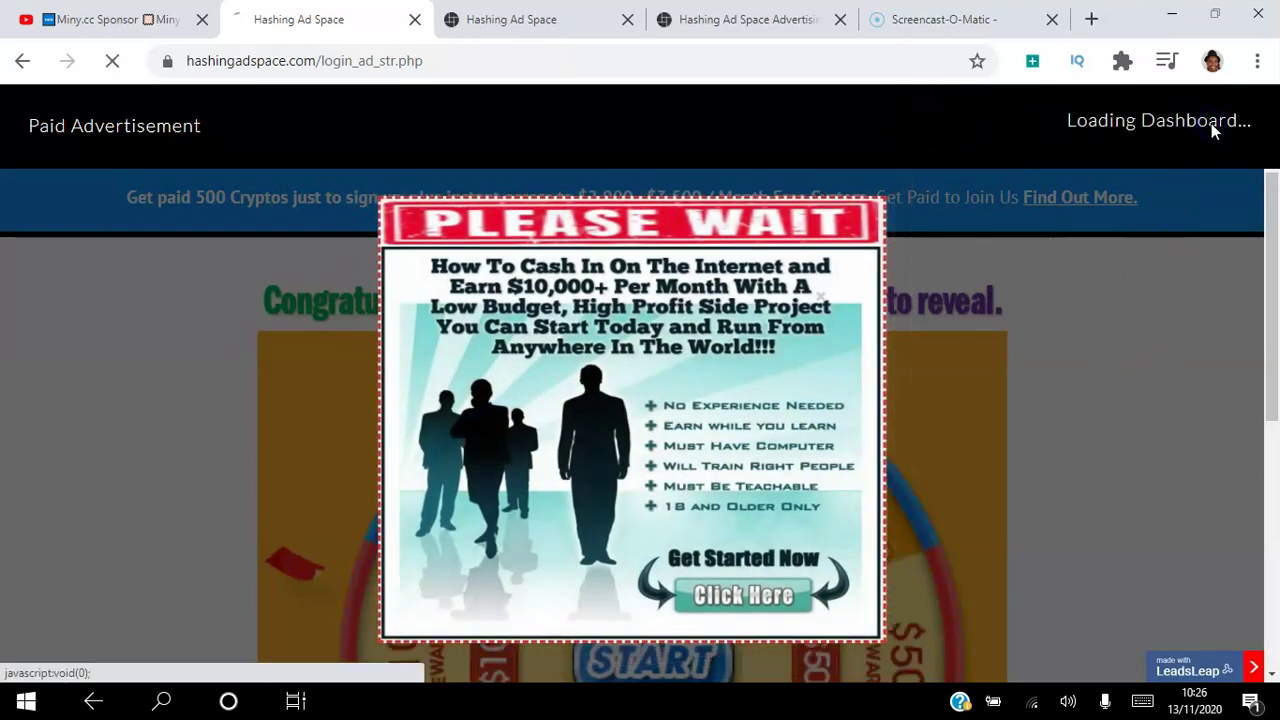
{"action": "left_click", "coordinate": [584, 19]}
{"action": "left_click", "coordinate": [737, 22]}
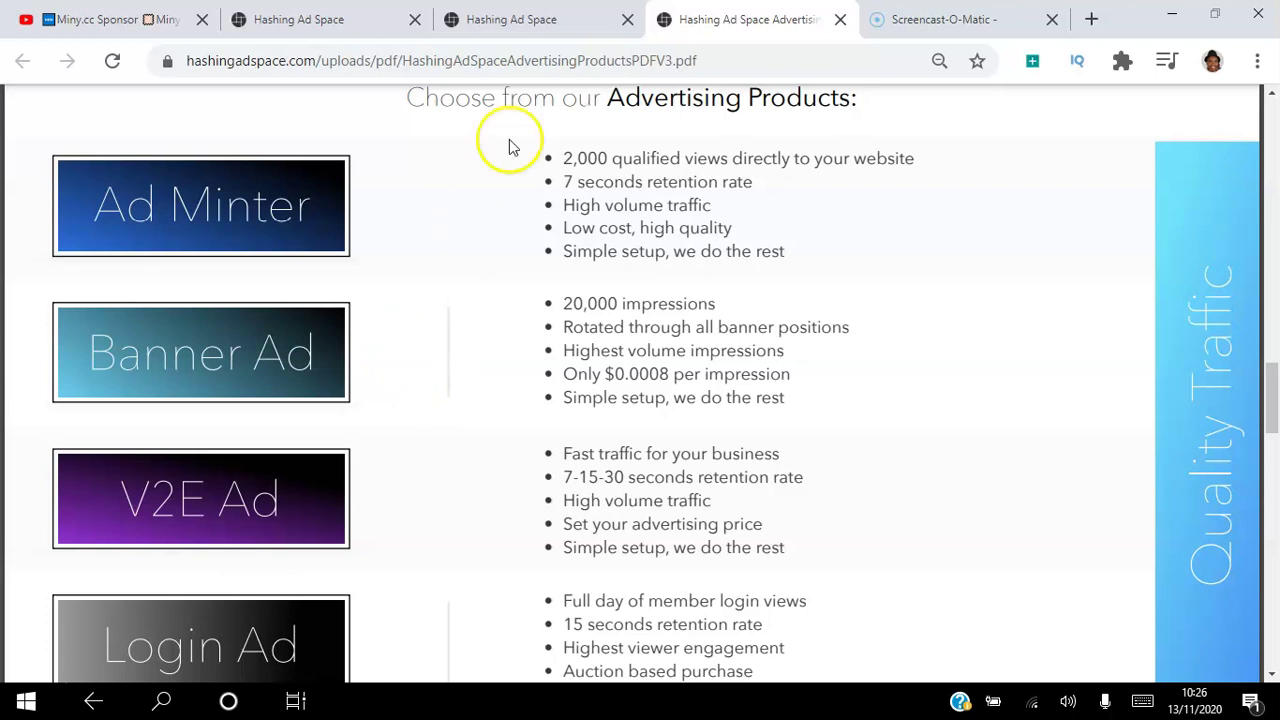
Review the dashboard stats and the other tabs, then go to the View V2E page.
{"action": "left_click", "coordinate": [525, 22]}
{"action": "left_click", "coordinate": [395, 19]}
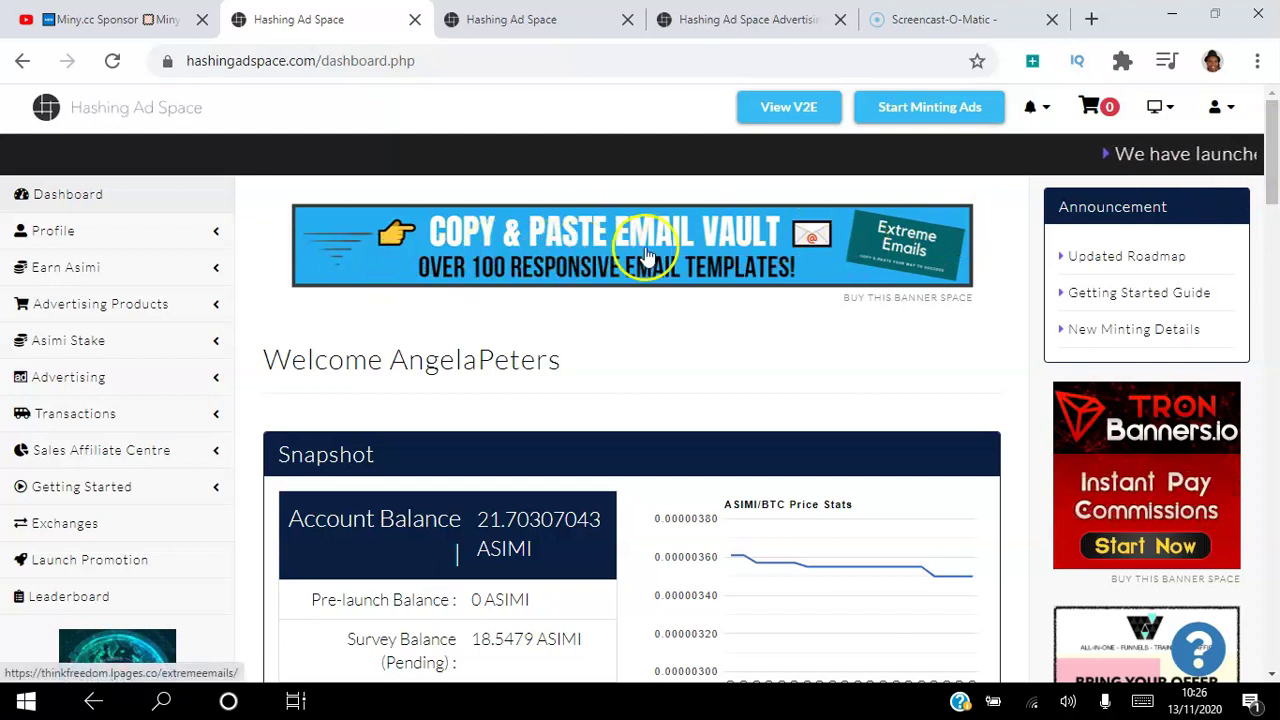
{"action": "scroll", "coordinate": [1240, 240], "scroll_direction": "down", "scroll_amount": 4}
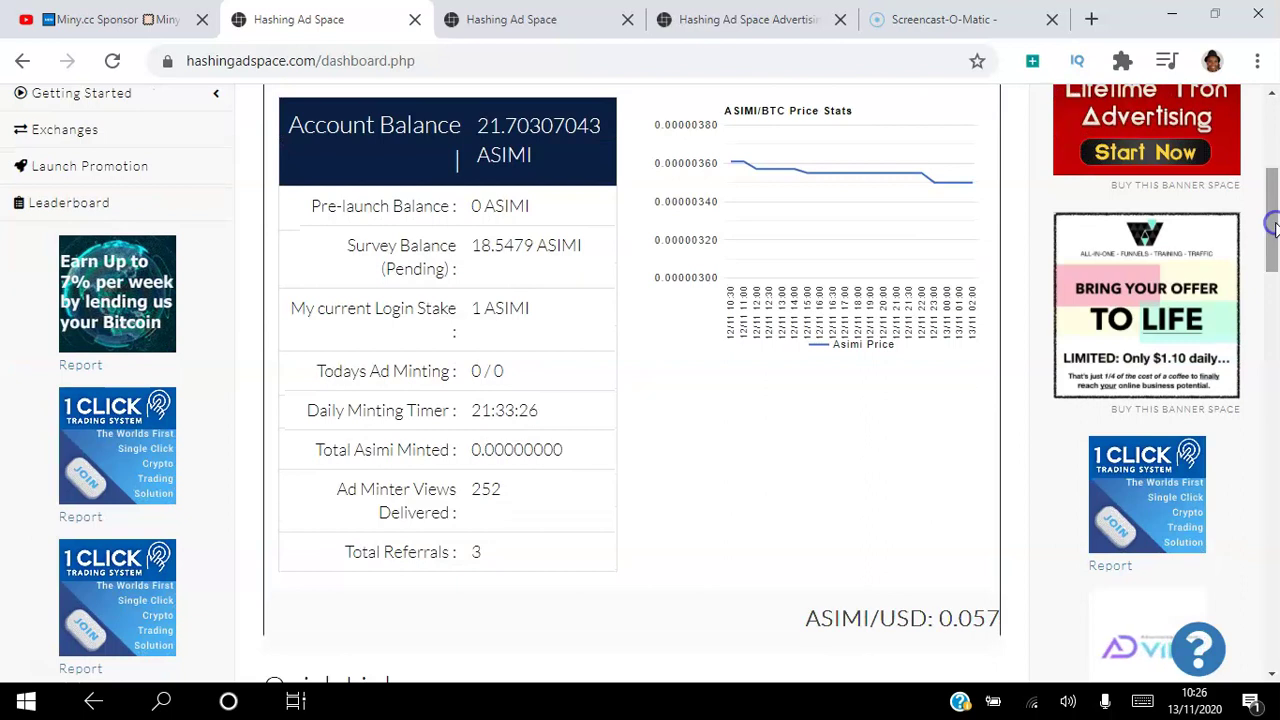
{"action": "left_click_drag", "start_coordinate": [1271, 298], "coordinate": [1273, 100]}
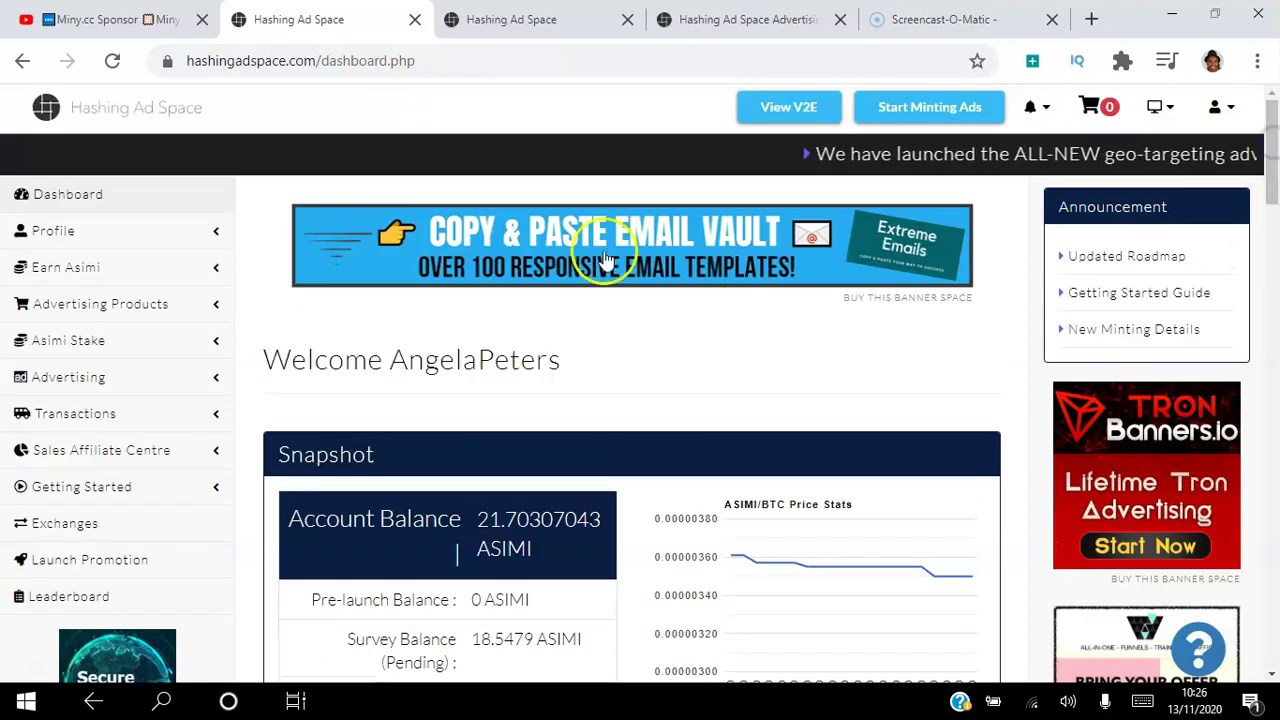
{"action": "left_click", "coordinate": [735, 18]}
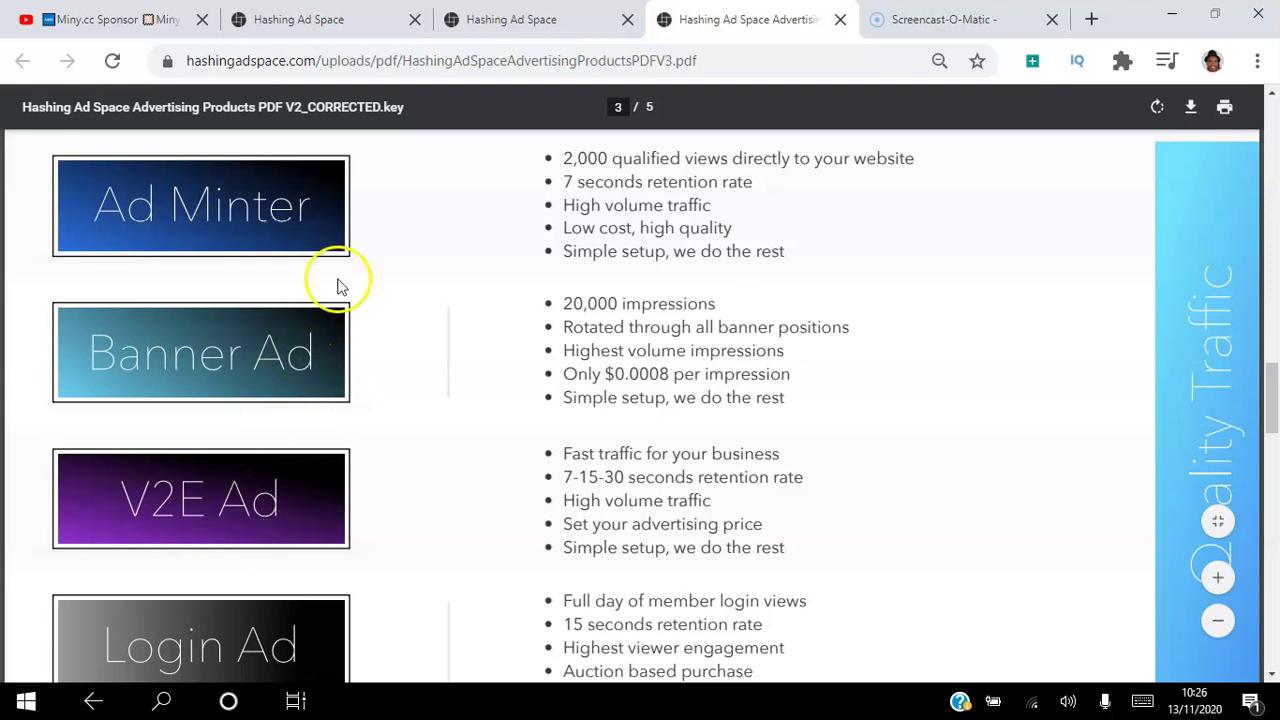
{"action": "left_click", "coordinate": [527, 18]}
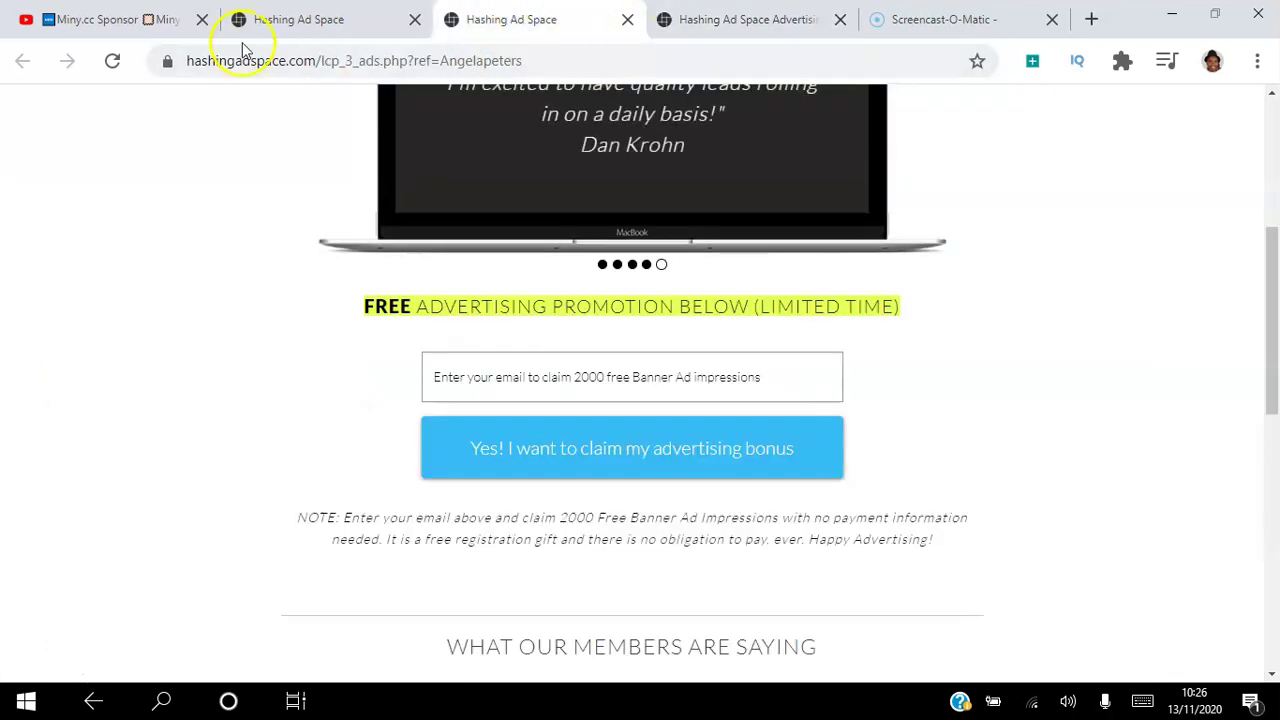
{"action": "left_click", "coordinate": [297, 25]}
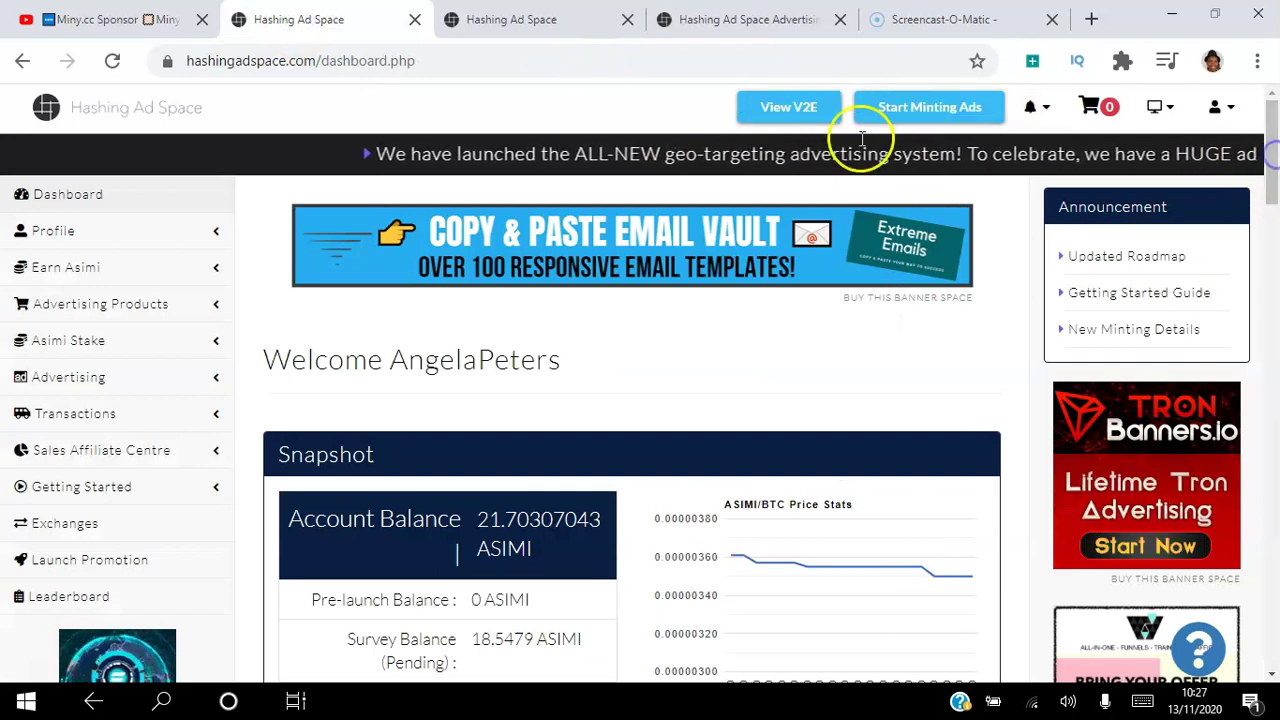
{"action": "left_click", "coordinate": [812, 116]}
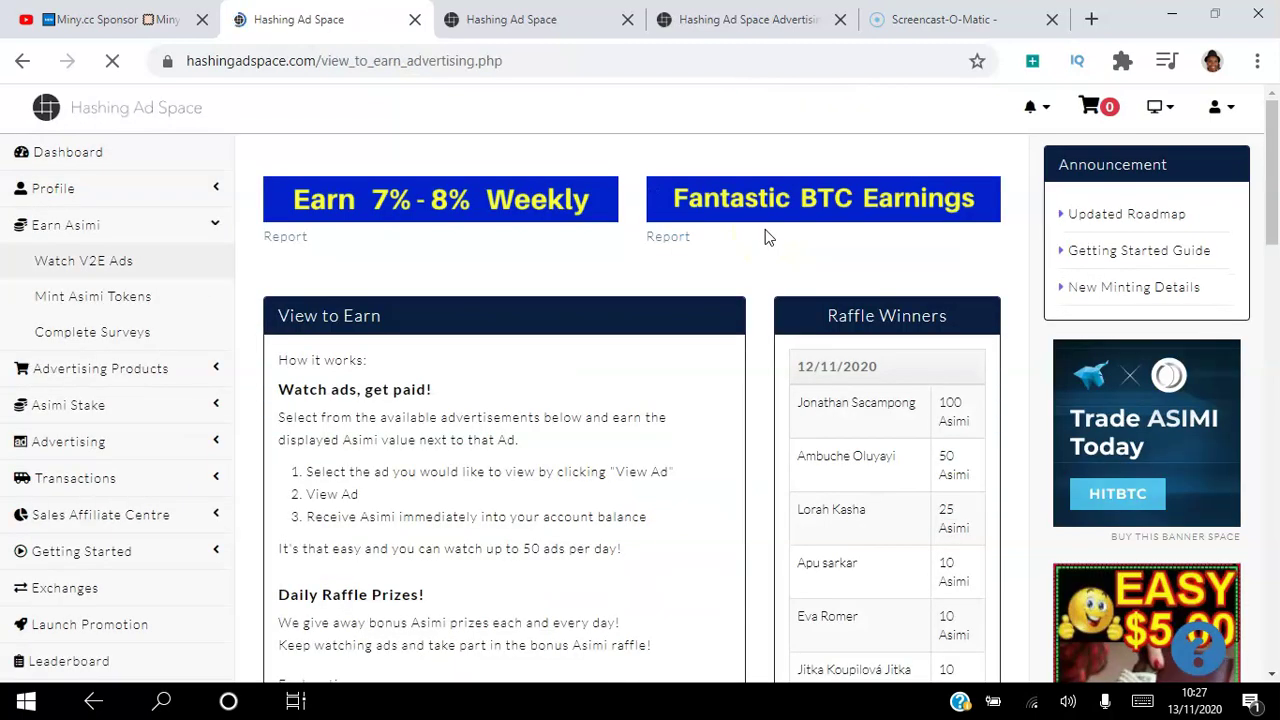
Keep ads sorted by 'Total click value' and reach the table topped by Ocean of Possibilities (0.07000000 Asimi, 7 s).
{"action": "left_click_drag", "start_coordinate": [1272, 180], "coordinate": [1272, 391]}
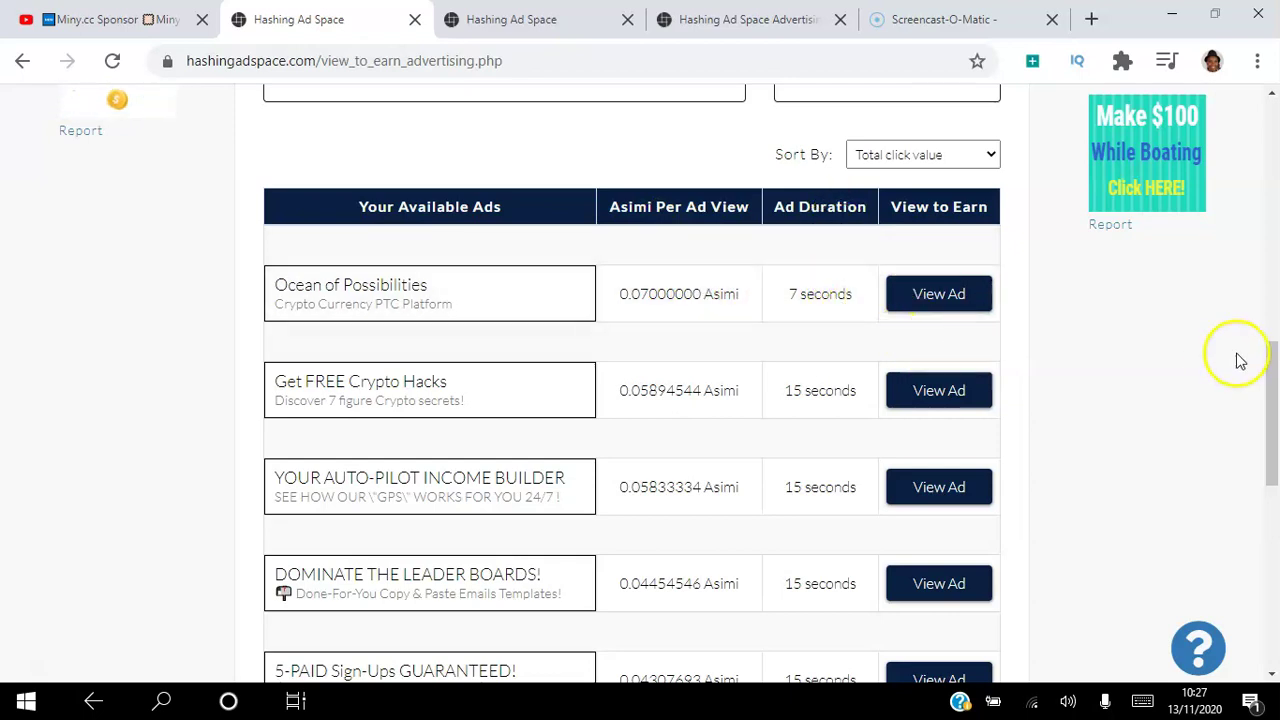
{"action": "left_click_drag", "start_coordinate": [1273, 390], "coordinate": [1273, 335]}
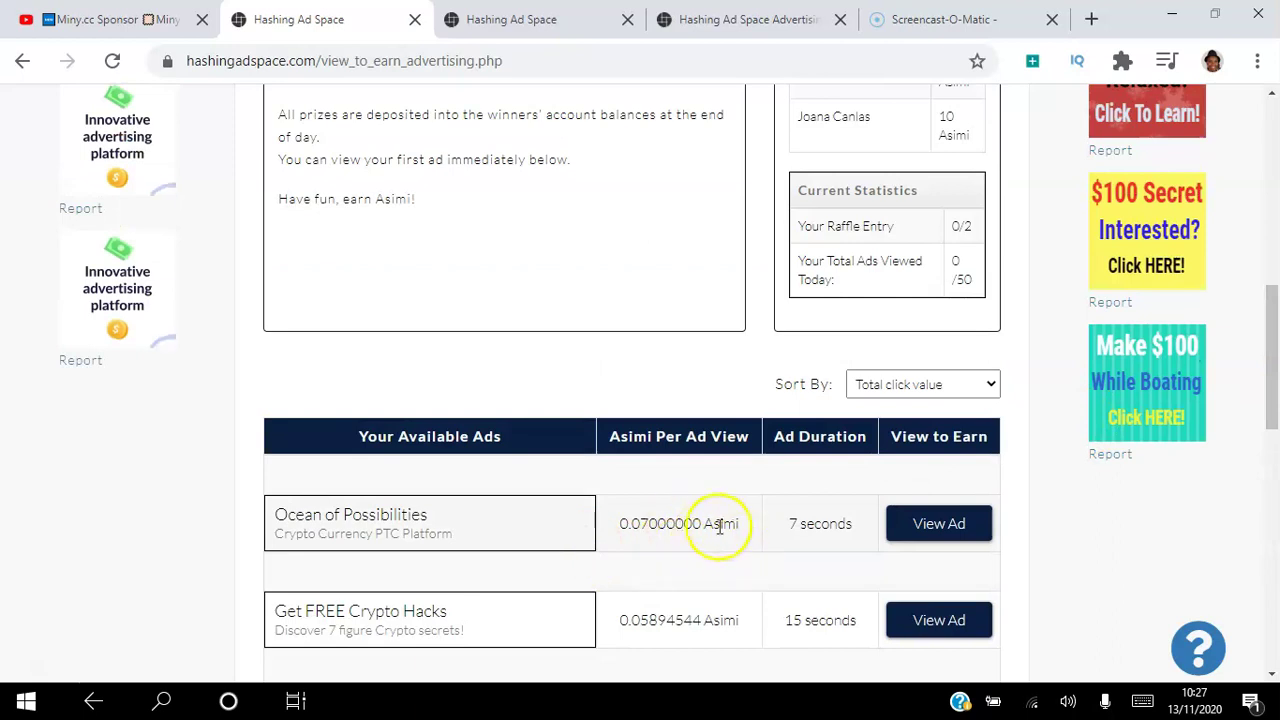
{"action": "left_click_drag", "start_coordinate": [1273, 378], "coordinate": [1270, 408]}
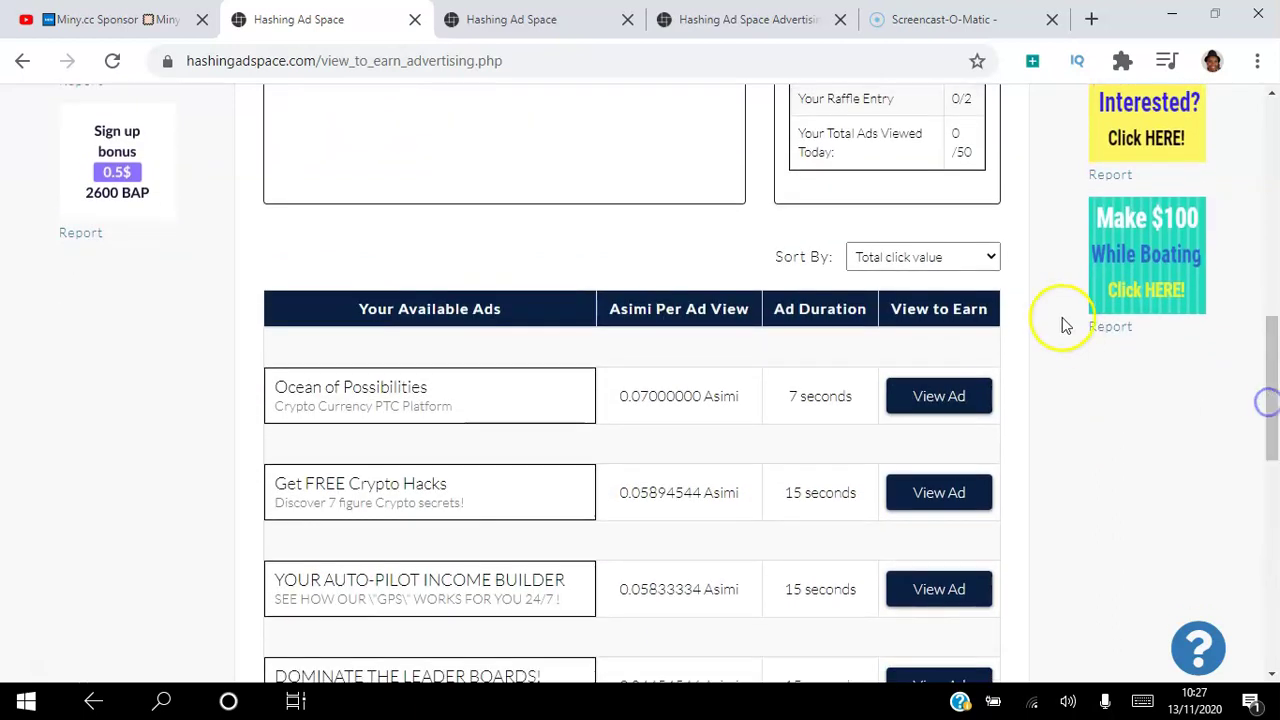
{"action": "left_click", "coordinate": [990, 257]}
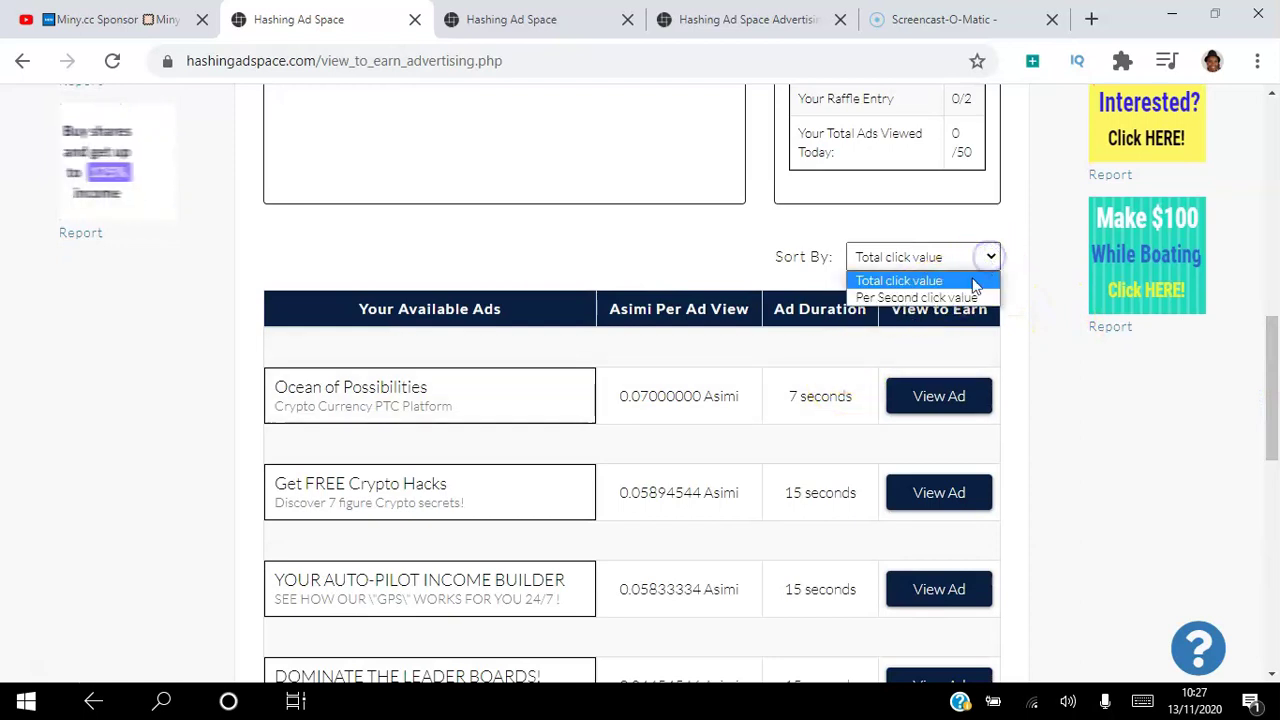
{"action": "left_click", "coordinate": [1258, 414]}
{"action": "mouse_move", "coordinate": [1268, 410]}
{"action": "left_mouse_down"}
{"action": "mouse_move", "coordinate": [1268, 435]}
{"action": "mouse_move", "coordinate": [1270, 293]}
{"action": "mouse_move", "coordinate": [1272, 430]}
{"action": "left_mouse_up"}
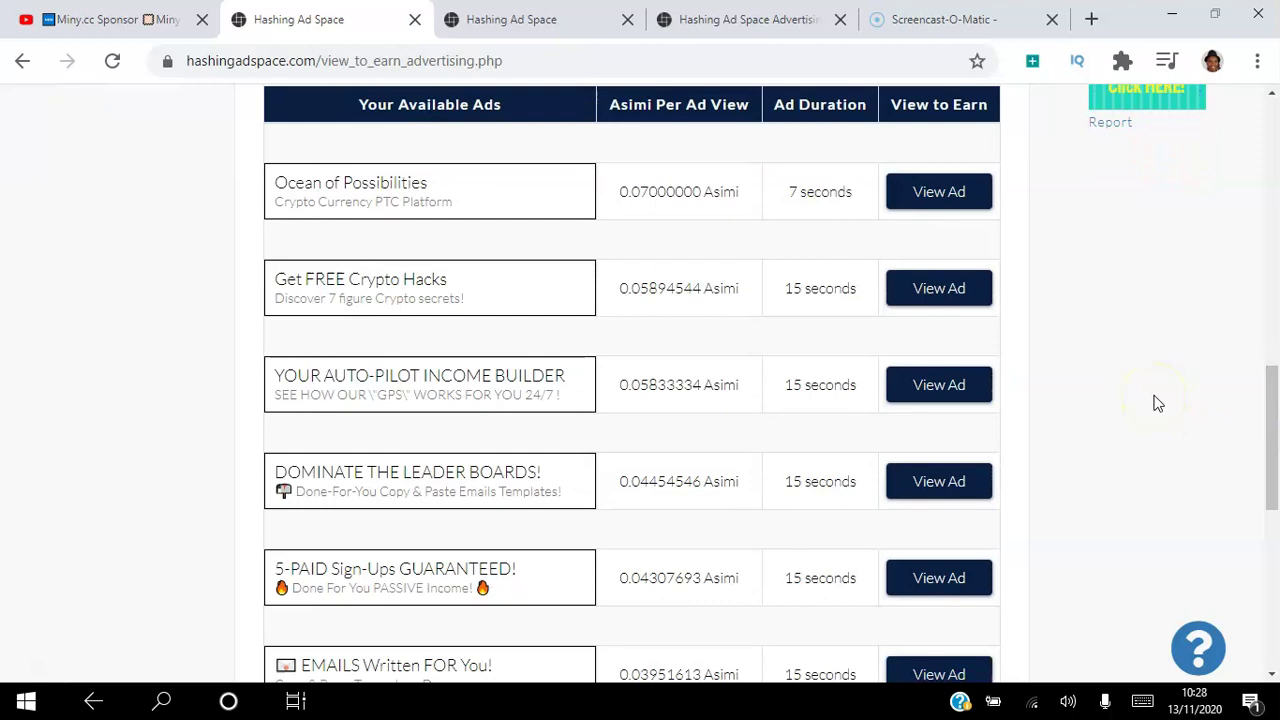
{"action": "left_click", "coordinate": [945, 196]}
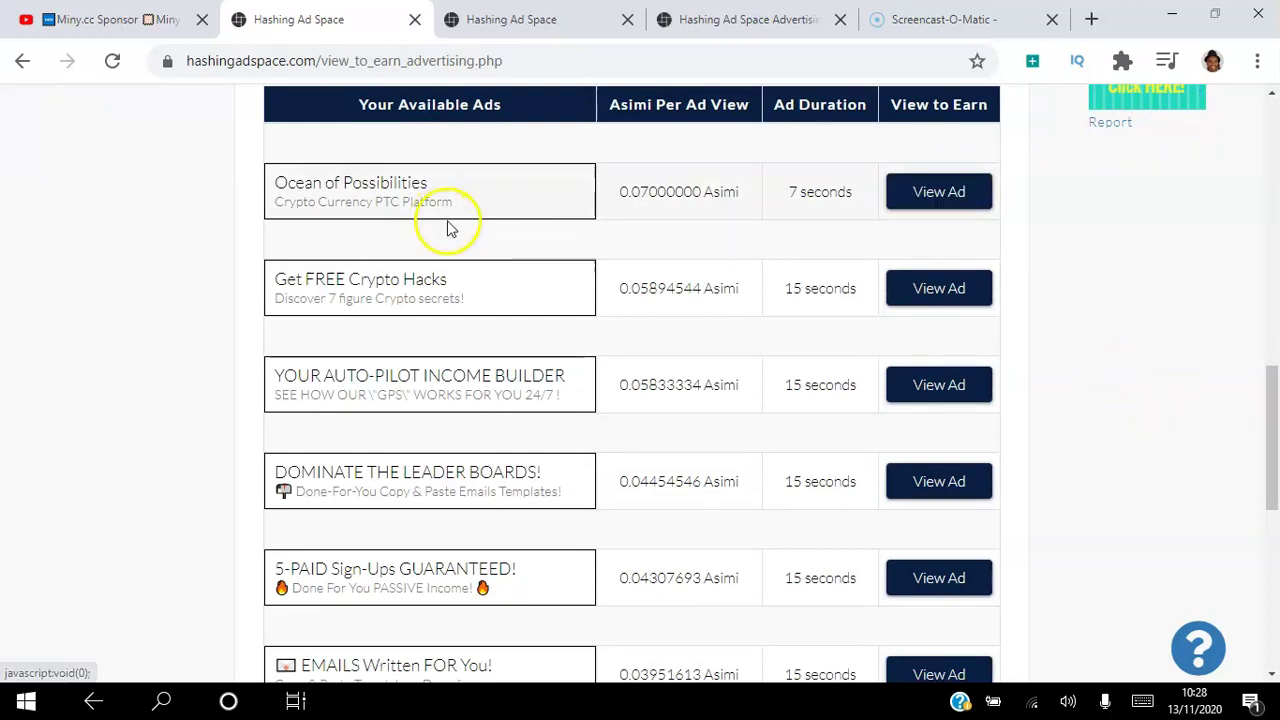
View the Ocean of Possibilities ad, passing reCAPTCHA and the slide puzzle, and claim its credit (1/50 today).
{"action": "left_click", "coordinate": [953, 196]}
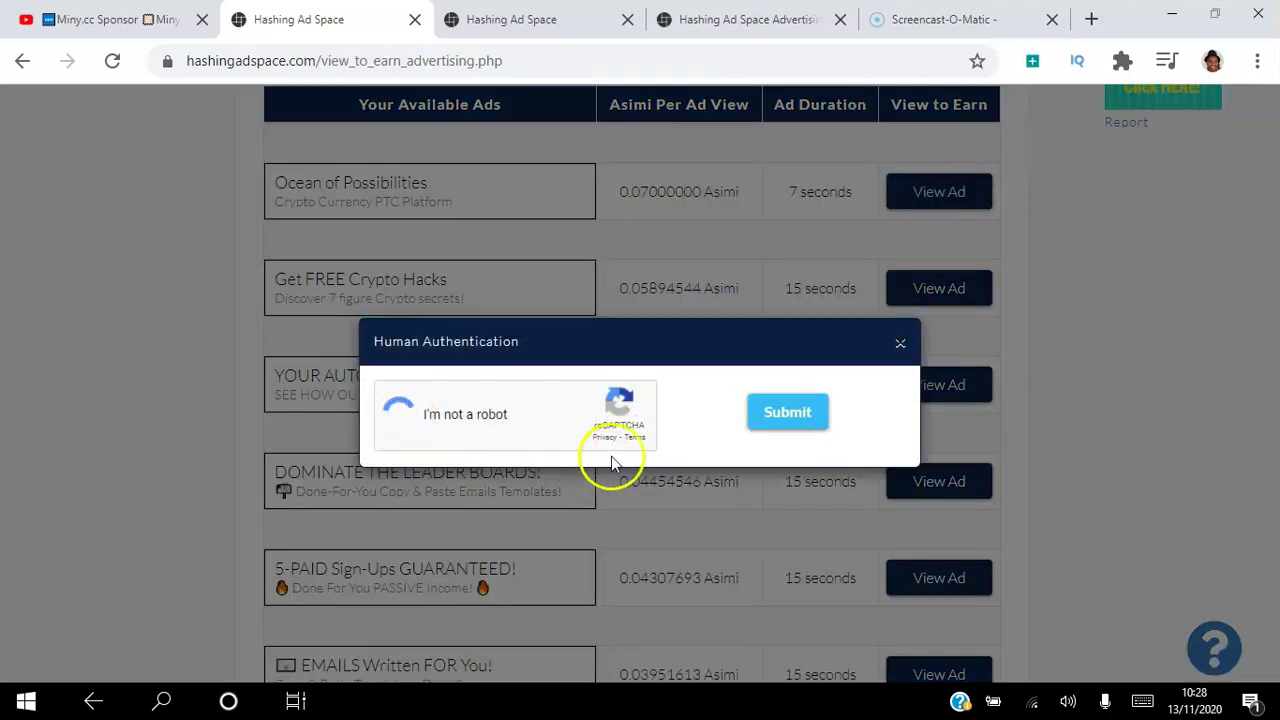
{"action": "left_click", "coordinate": [789, 414]}
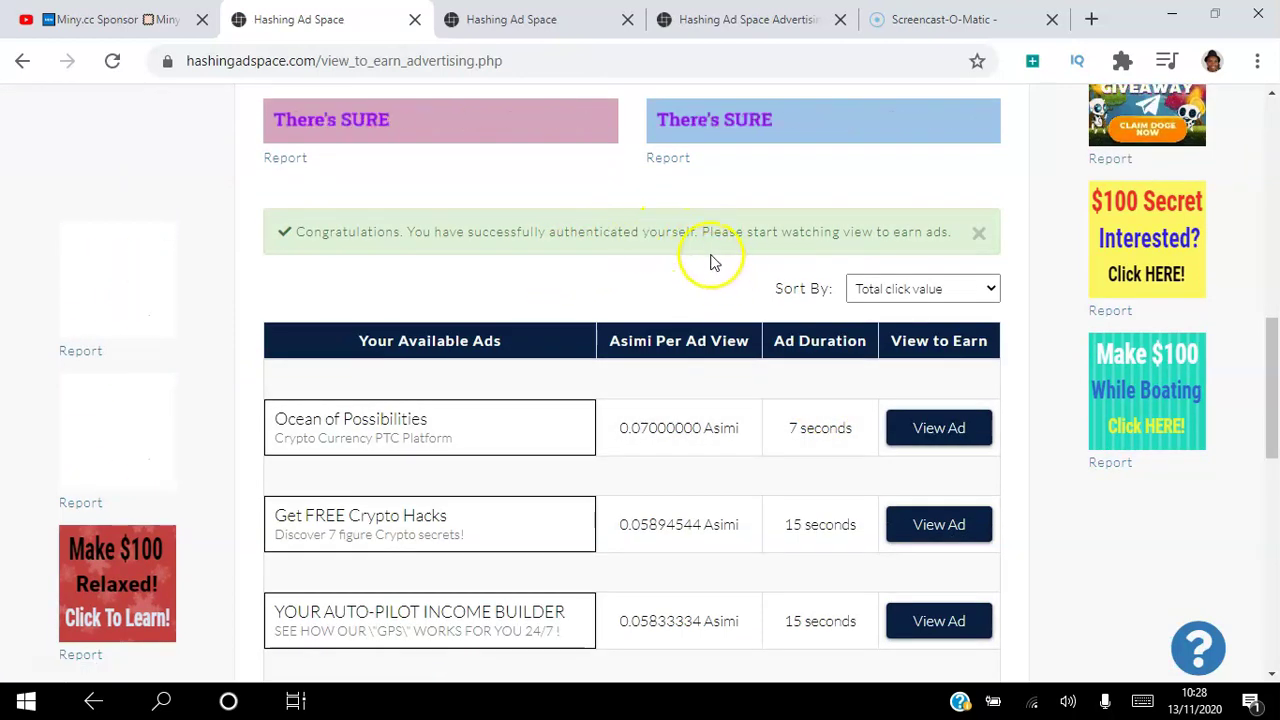
{"action": "left_click", "coordinate": [940, 428]}
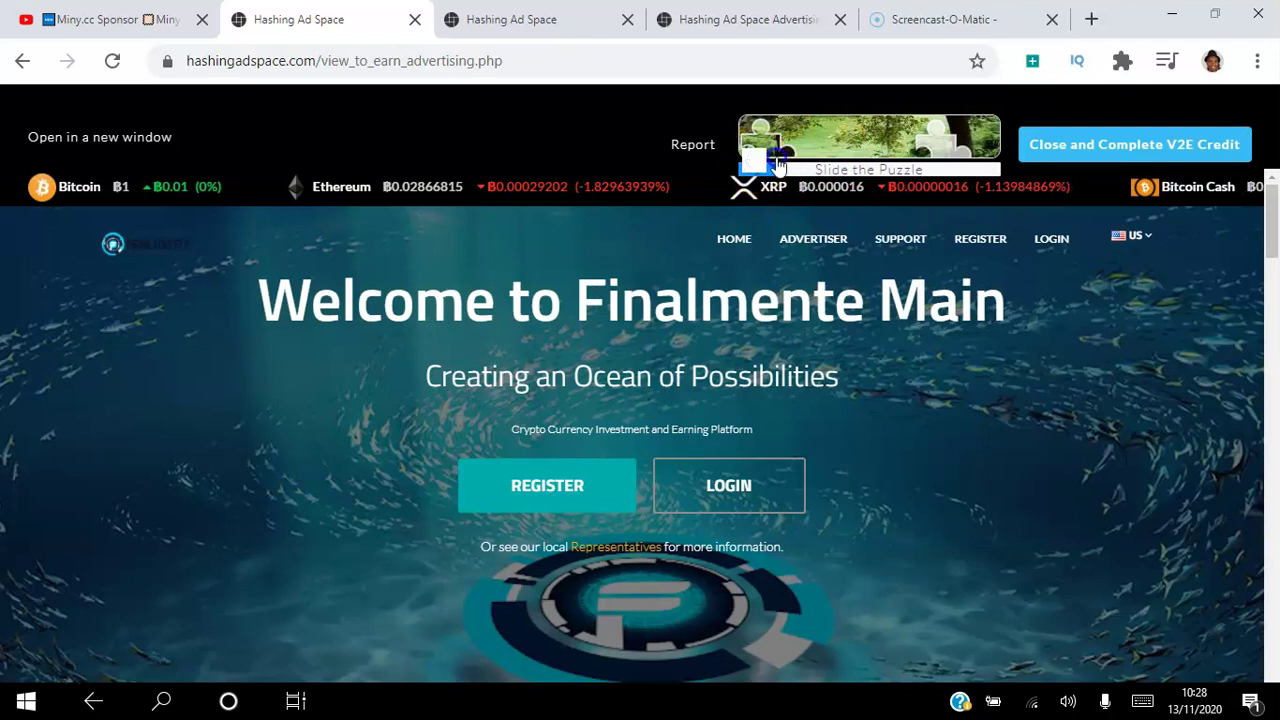
{"action": "left_click_drag", "start_coordinate": [779, 165], "coordinate": [948, 155]}
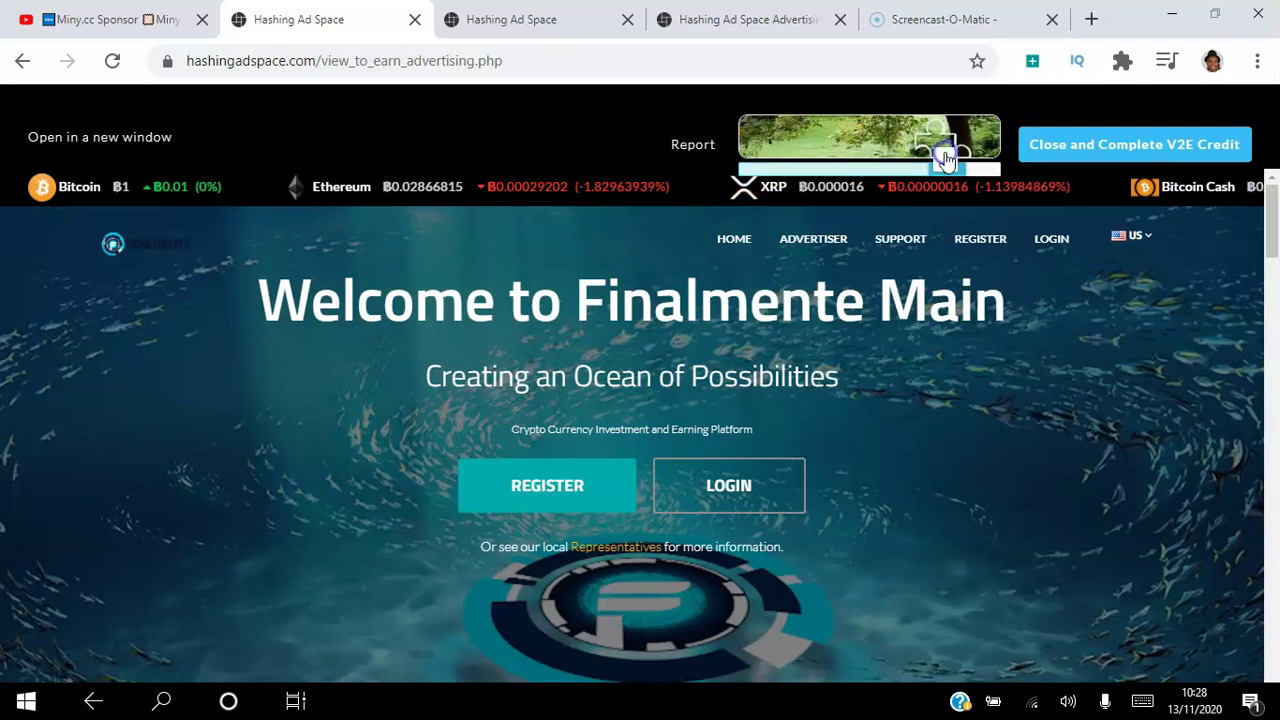
{"action": "left_click", "coordinate": [1148, 145]}
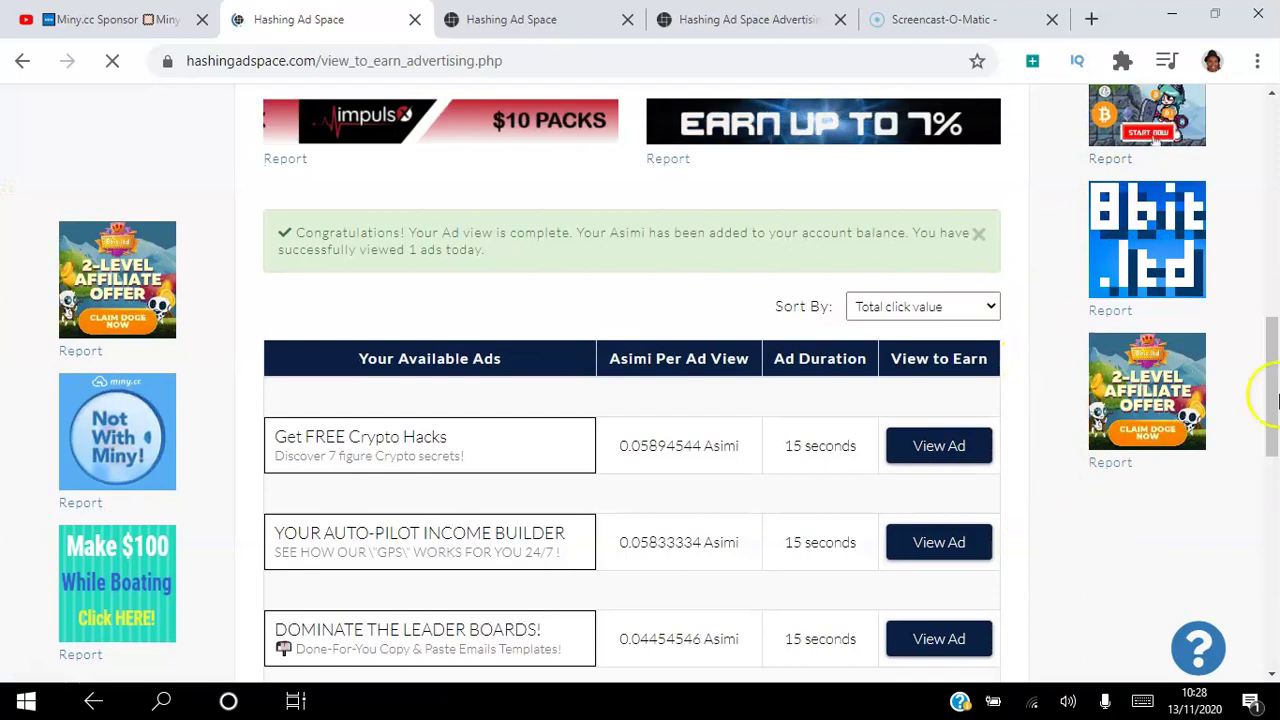
{"action": "scroll", "coordinate": [1267, 415], "scroll_direction": "down", "scroll_amount": 1}
{"action": "left_click_drag", "start_coordinate": [1267, 415], "coordinate": [1272, 192]}
Cycle through the PDF and referral tabs, then go from View to Earn to the Dashboard showing 21.77307043 ASIMI.
{"action": "left_click", "coordinate": [592, 19]}
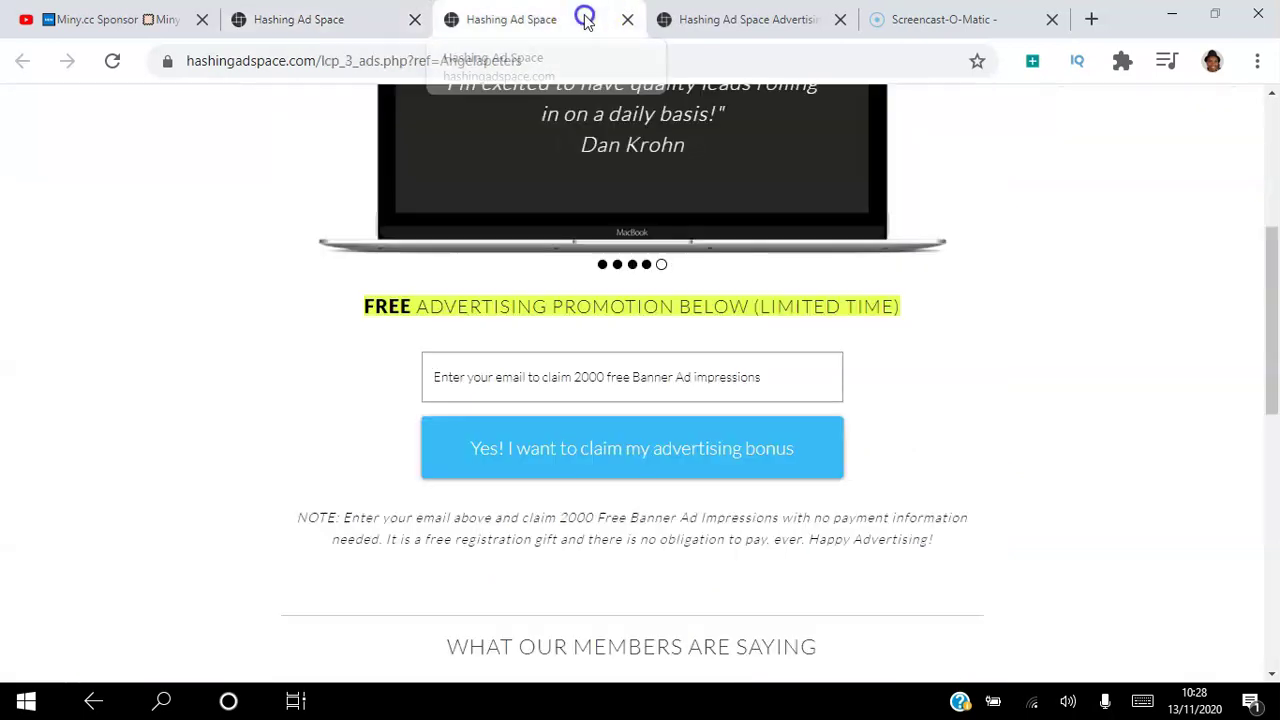
{"action": "left_click", "coordinate": [730, 12]}
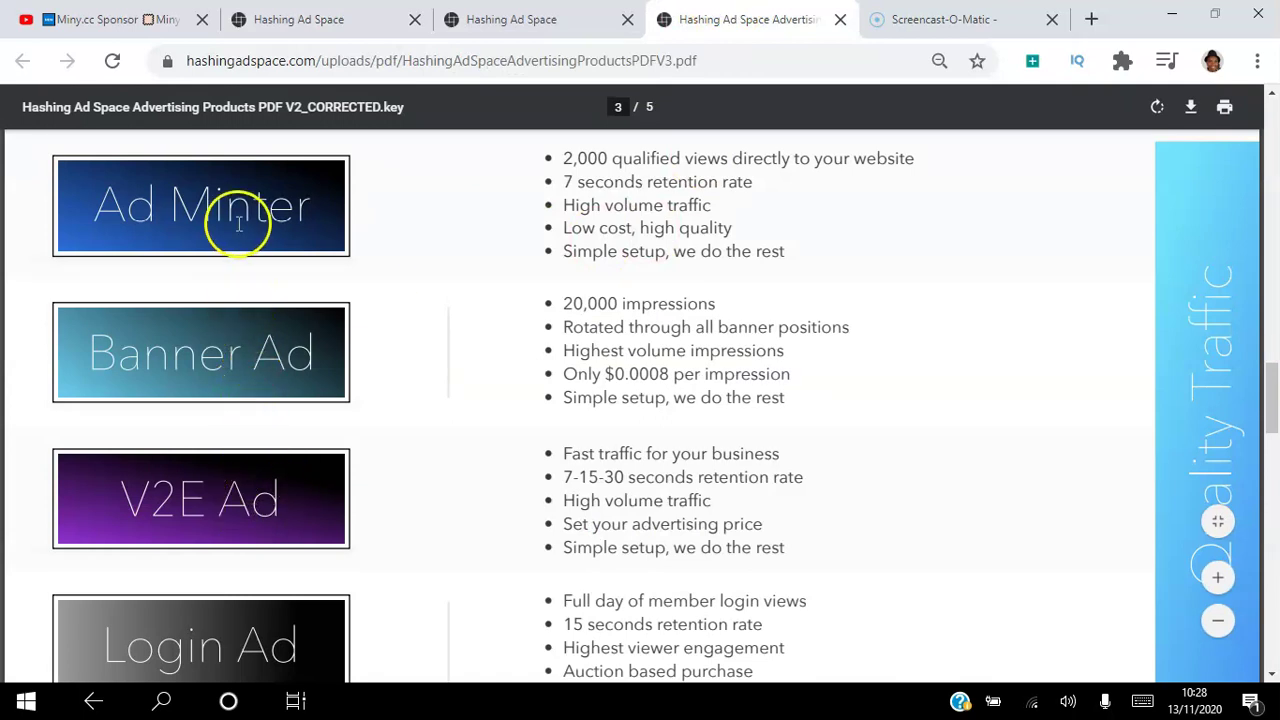
{"action": "left_click", "coordinate": [562, 15]}
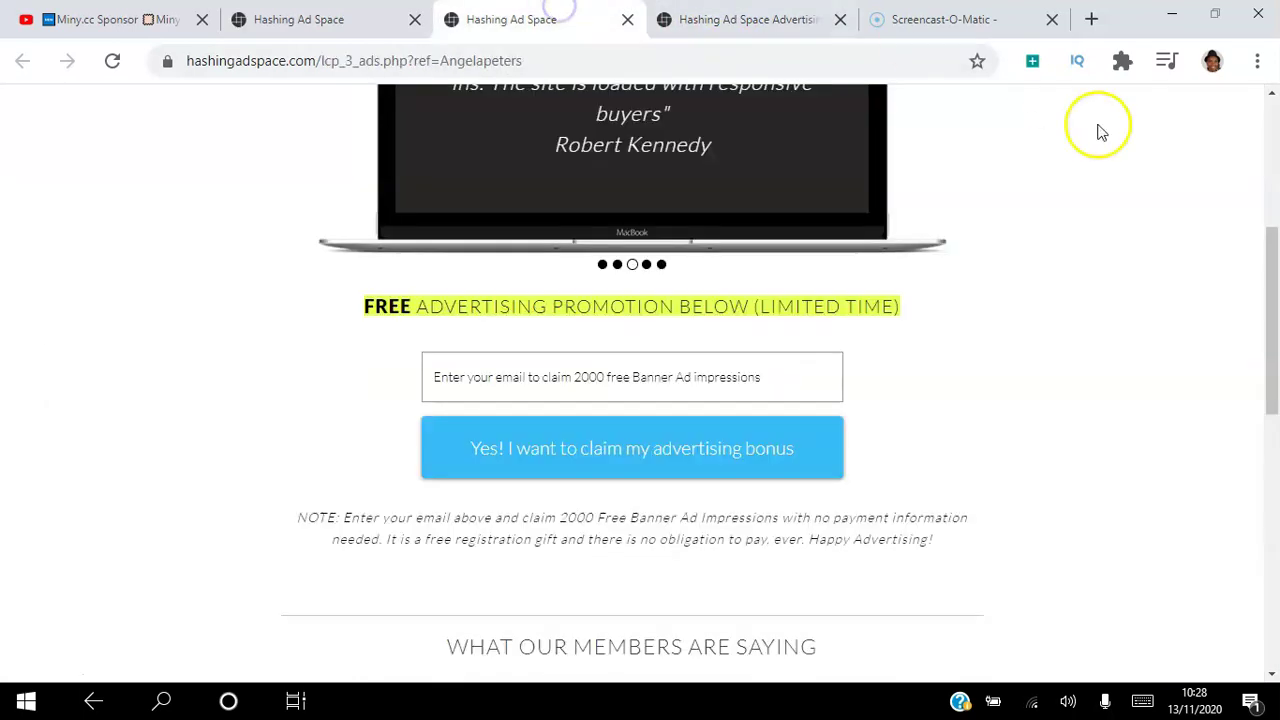
{"action": "left_click", "coordinate": [355, 28]}
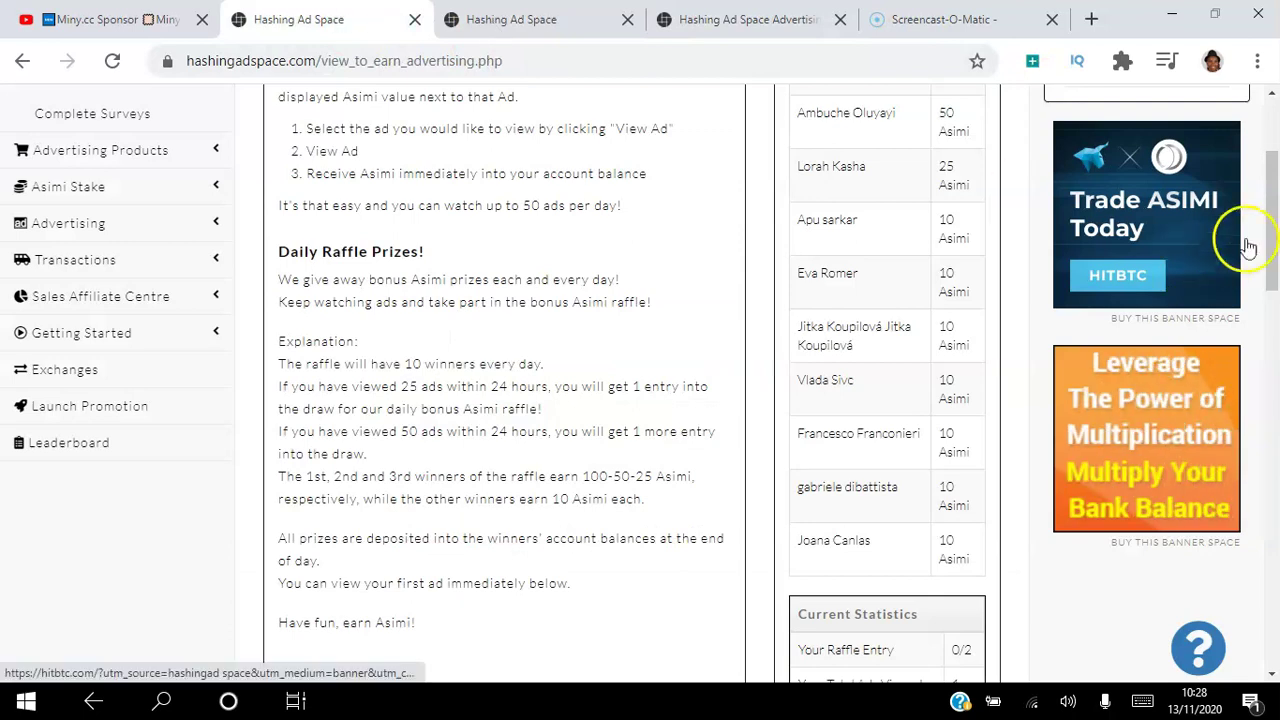
{"action": "left_click_drag", "start_coordinate": [1268, 228], "coordinate": [1275, 122]}
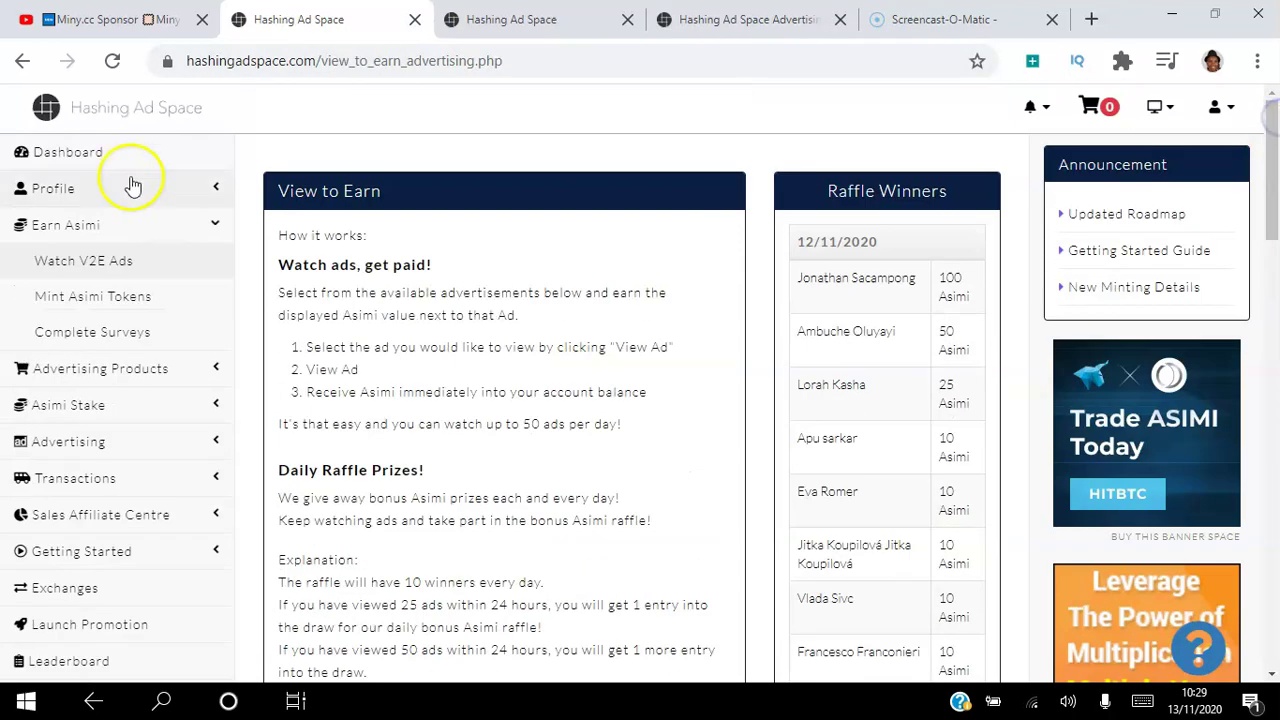
{"action": "left_click", "coordinate": [106, 155]}
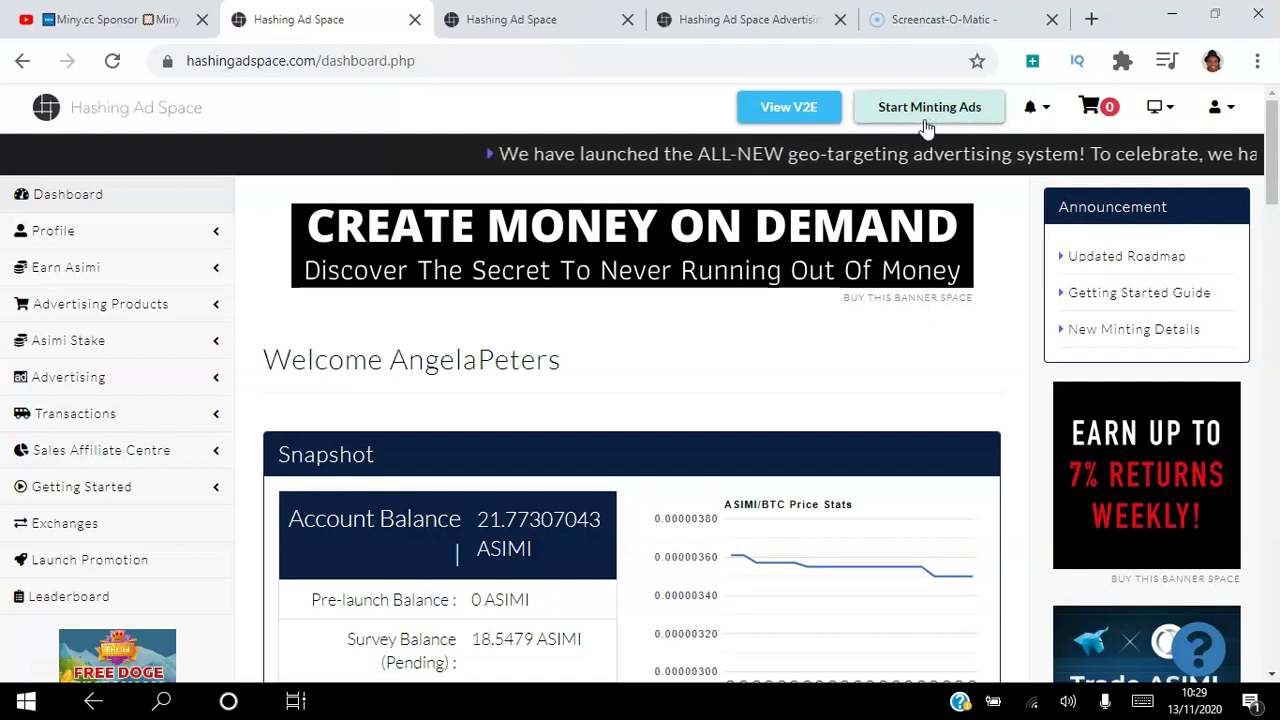
Scroll through the dashboard's Advertising Statistics, then open the monitor dropdown offering main site or Ad Portal.
{"action": "left_click", "coordinate": [932, 110]}
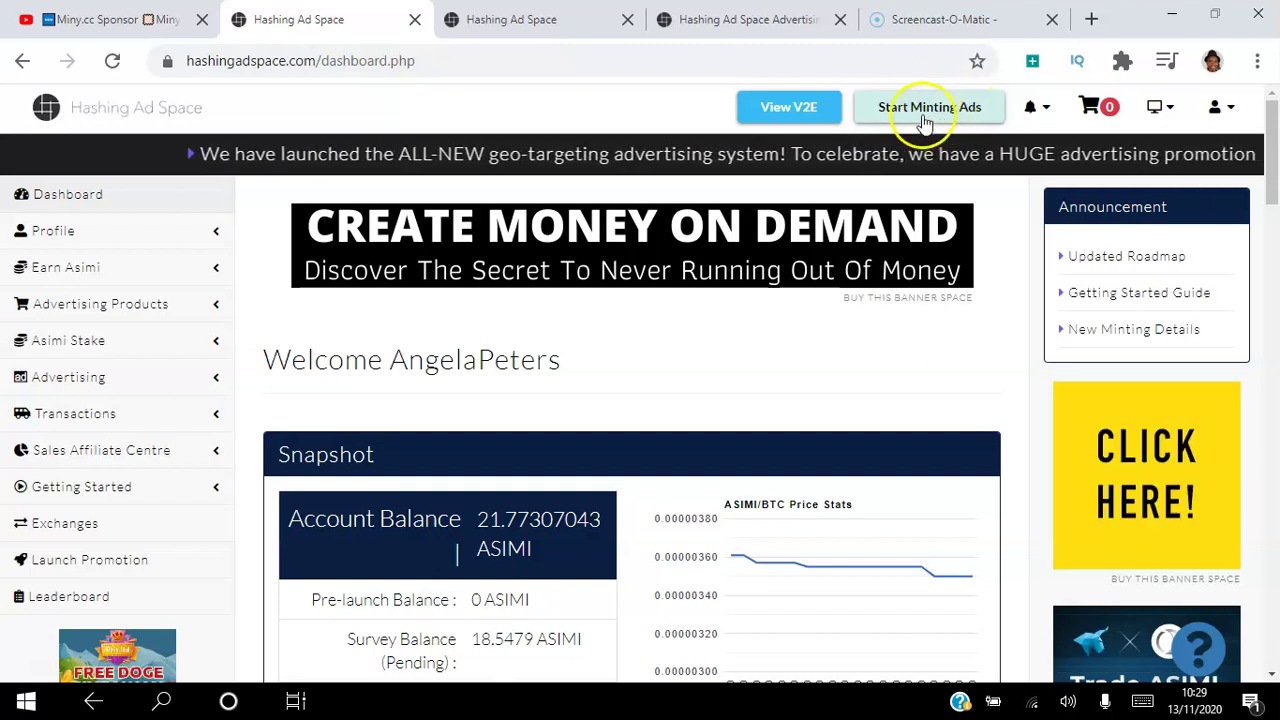
{"action": "left_click", "coordinate": [715, 22]}
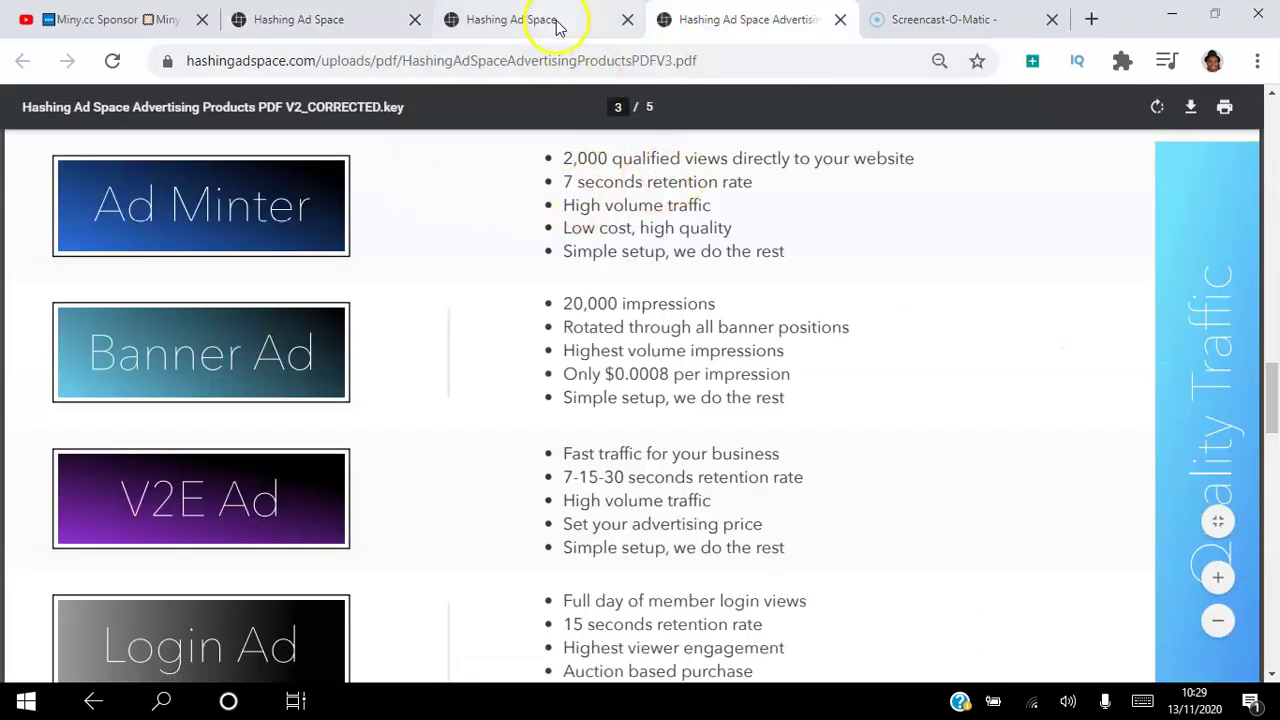
{"action": "left_click", "coordinate": [329, 30]}
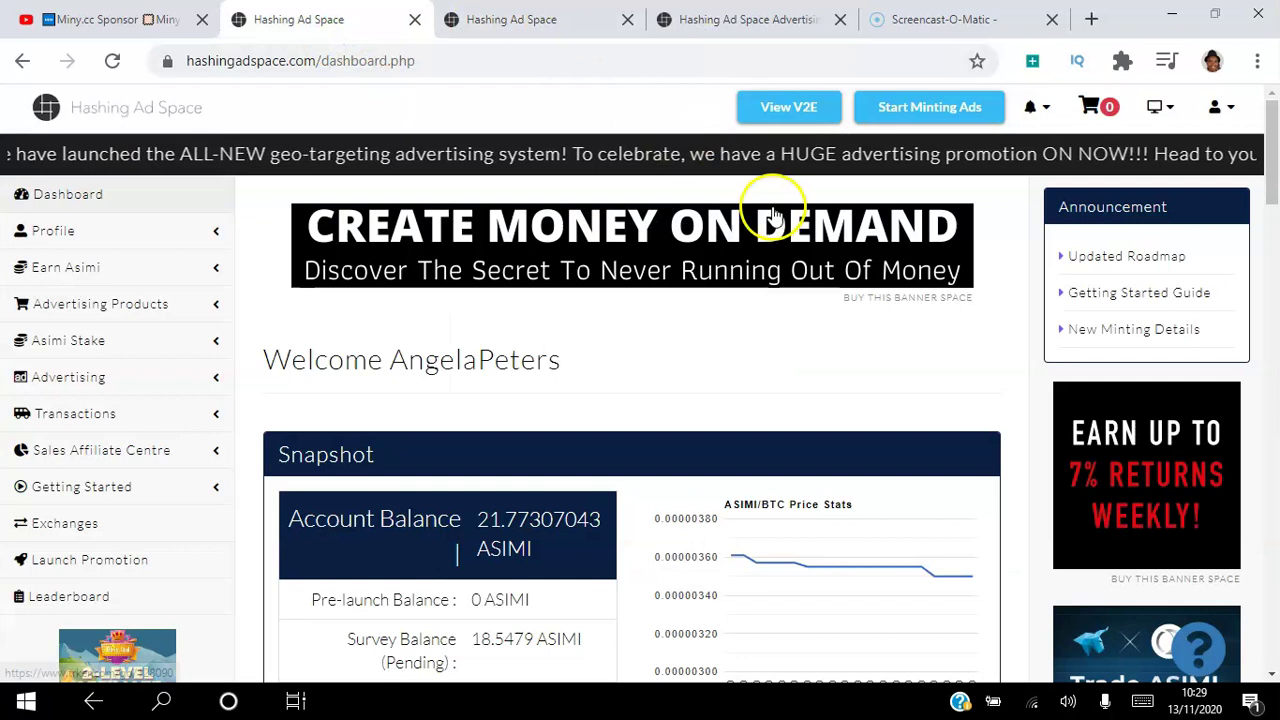
{"action": "left_click_drag", "start_coordinate": [1272, 230], "coordinate": [1273, 447]}
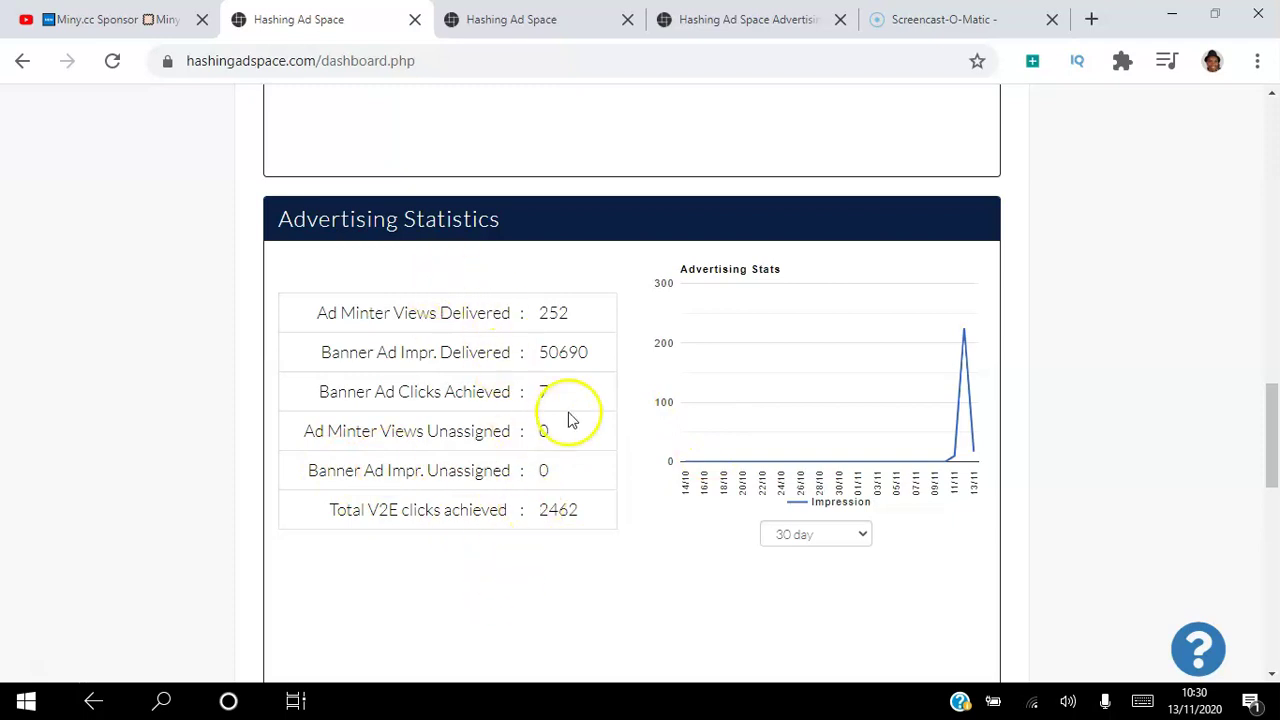
{"action": "left_click_drag", "start_coordinate": [1264, 434], "coordinate": [1270, 135]}
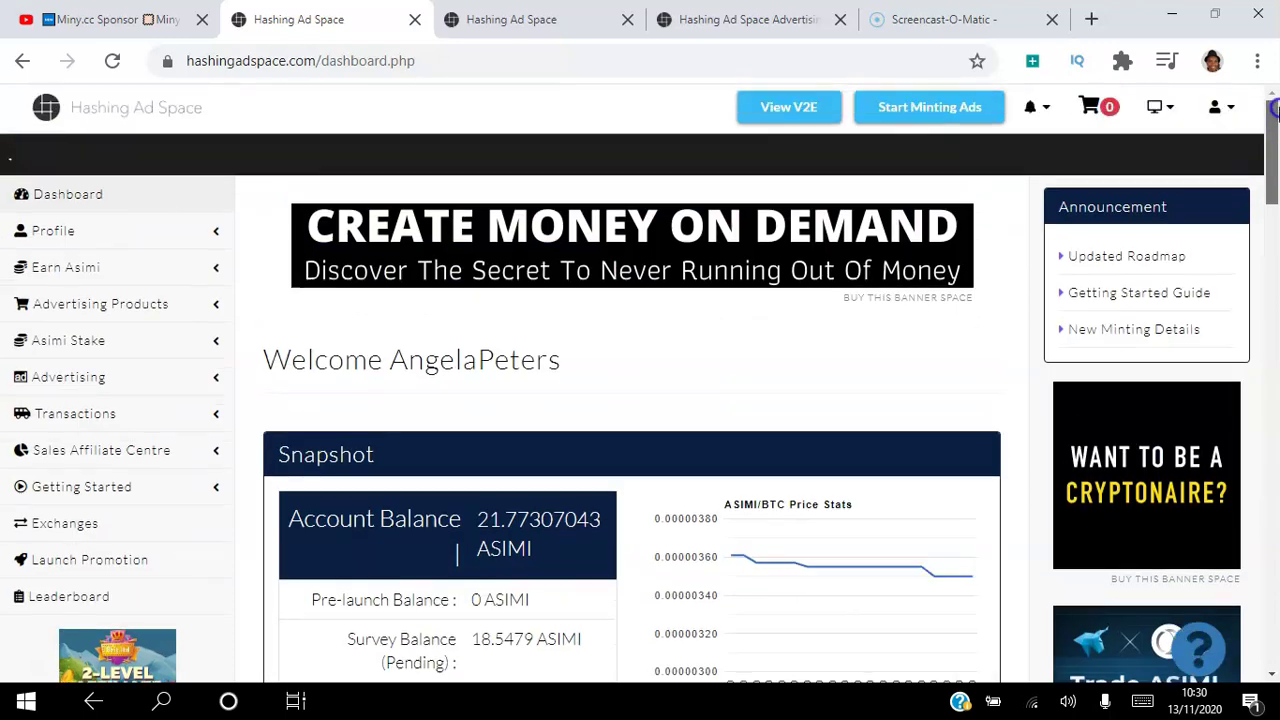
{"action": "left_click", "coordinate": [1173, 118]}
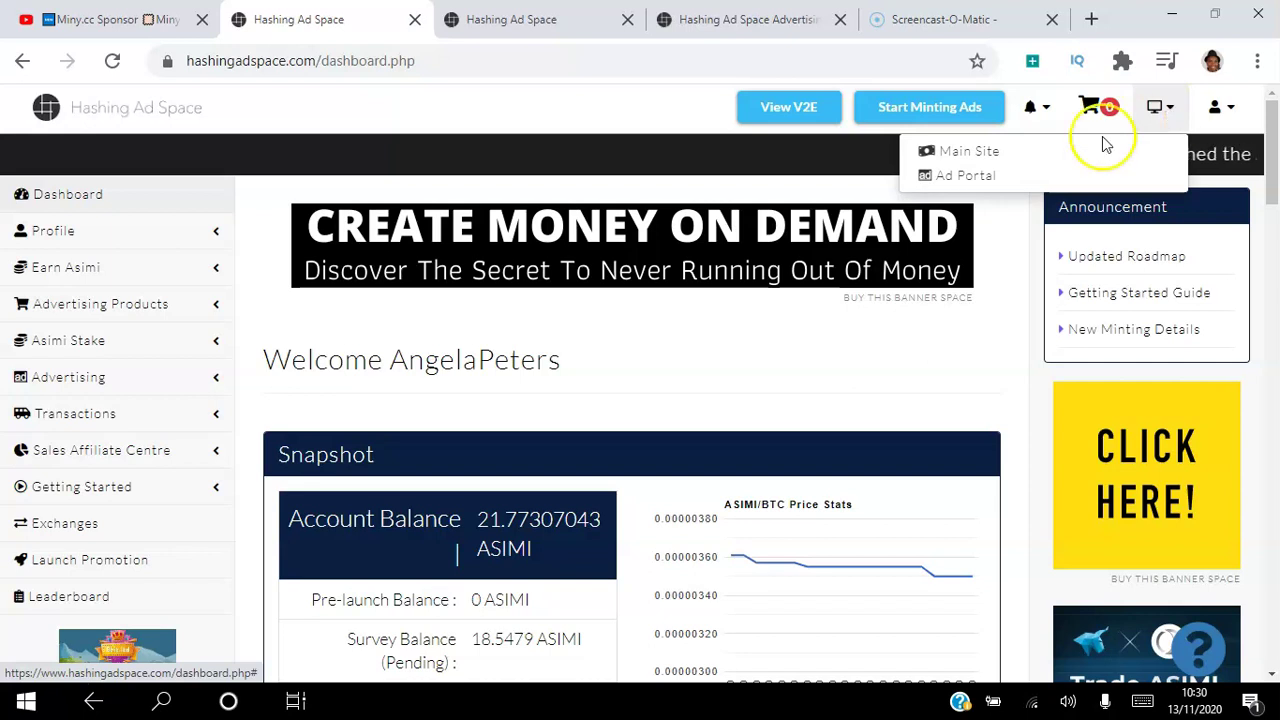
Switch to the Ad Portal and scroll down to the Buy Advertising and Create Campaign cards.
{"action": "left_click", "coordinate": [991, 176]}
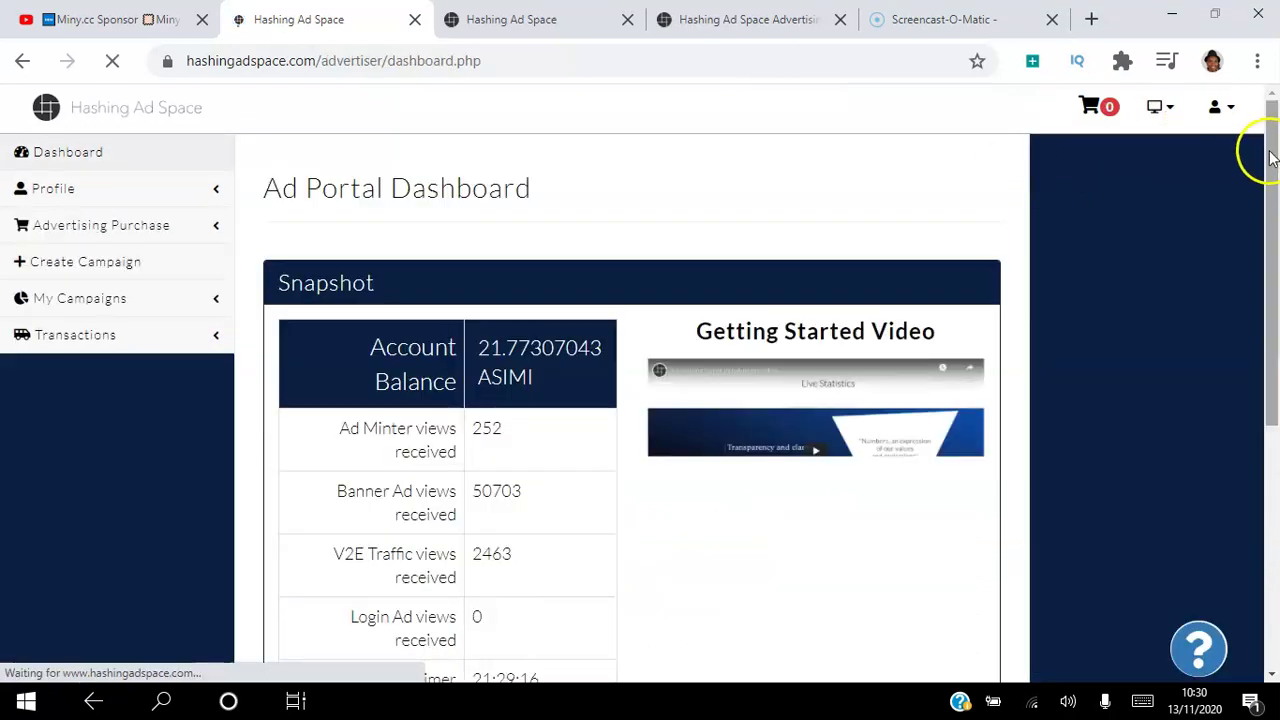
{"action": "left_click_drag", "start_coordinate": [1268, 152], "coordinate": [1275, 310]}
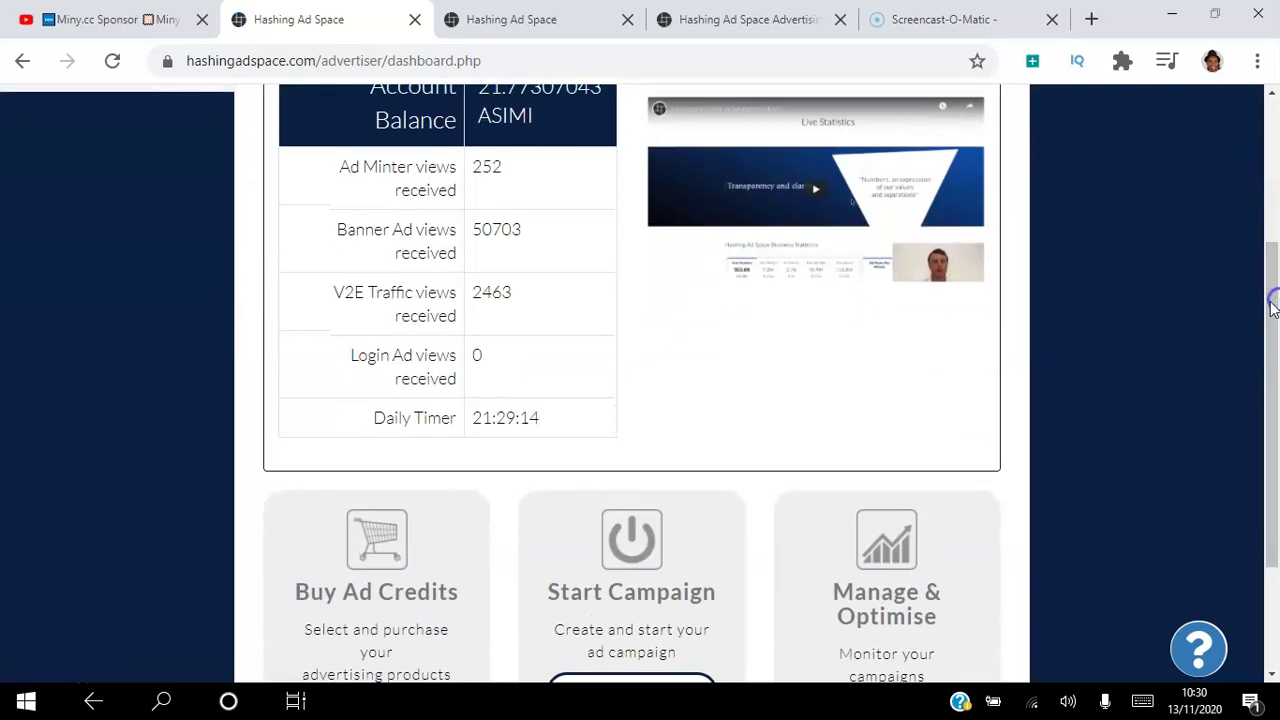
{"action": "left_click_drag", "start_coordinate": [1262, 323], "coordinate": [1272, 304]}
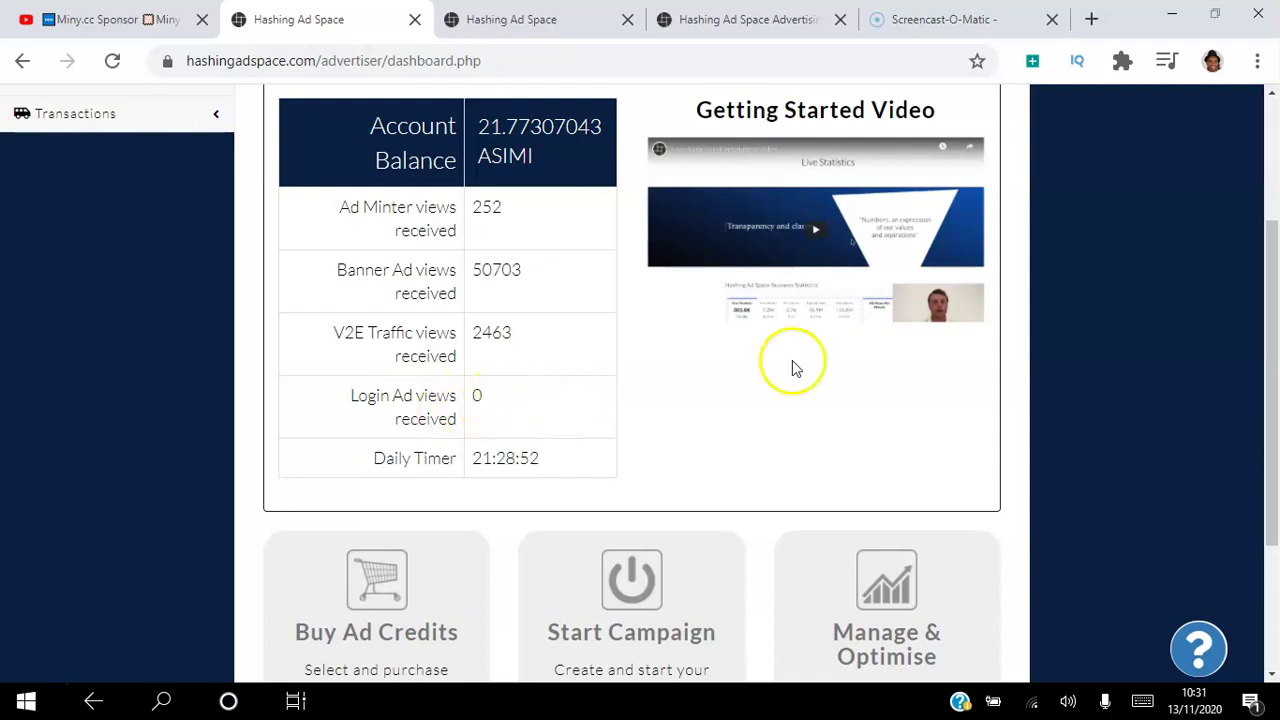
{"action": "left_click_drag", "start_coordinate": [1270, 295], "coordinate": [1266, 357]}
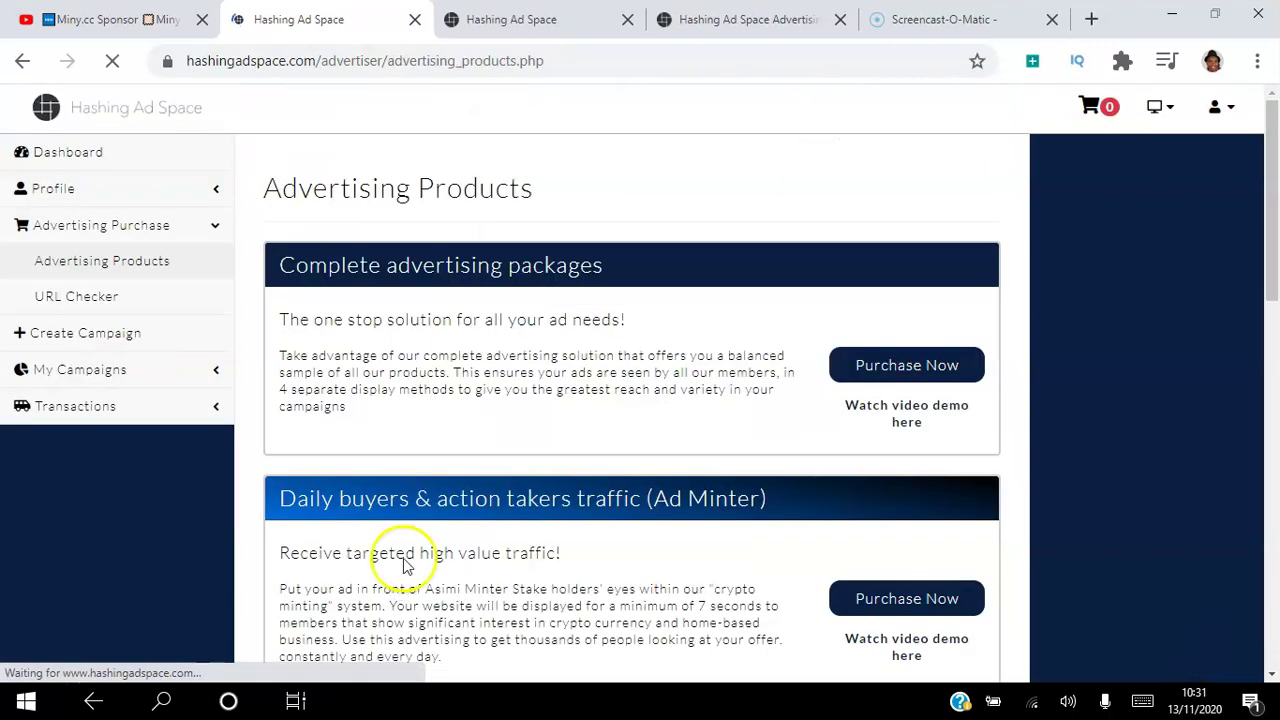
Check the Ad Minter pricing tiers, enter quantity 1 for the $20.00 package, and go back.
{"action": "mouse_move", "coordinate": [1274, 210]}
{"action": "left_mouse_down"}
{"action": "mouse_move", "coordinate": [1272, 249]}
{"action": "mouse_move", "coordinate": [1268, 218]}
{"action": "left_mouse_up"}
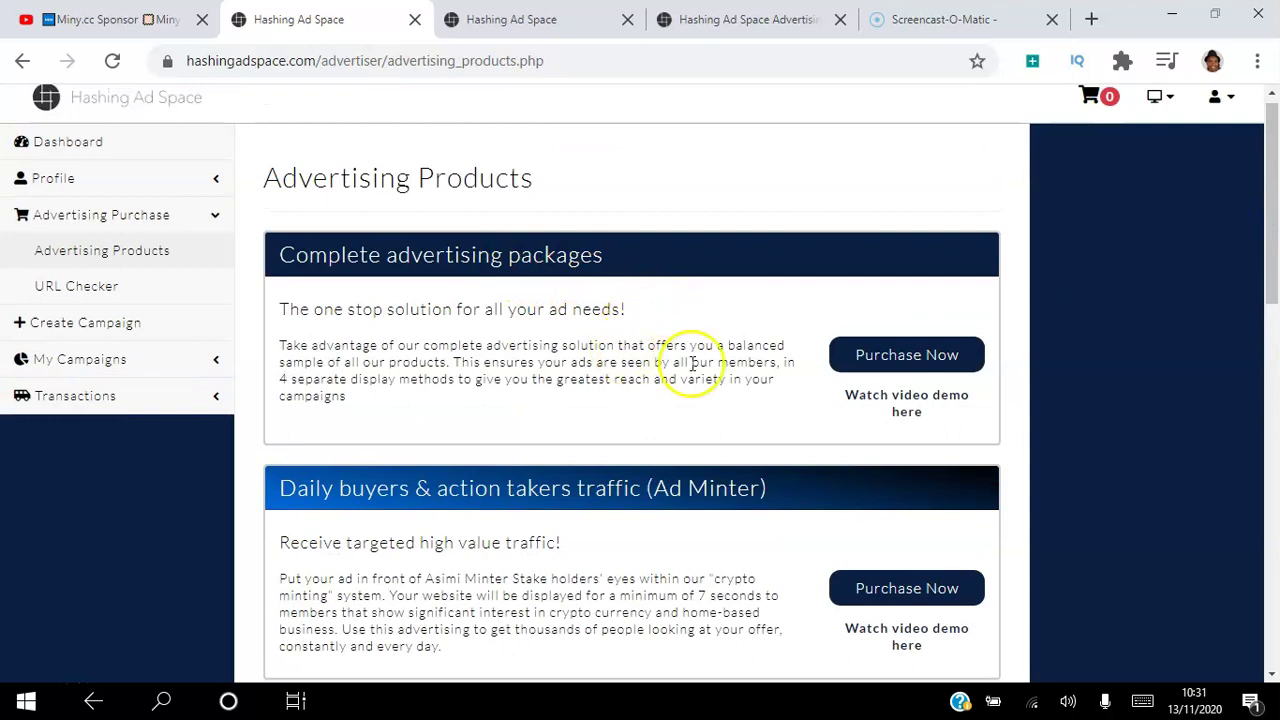
{"action": "left_click_drag", "start_coordinate": [1277, 220], "coordinate": [1275, 349]}
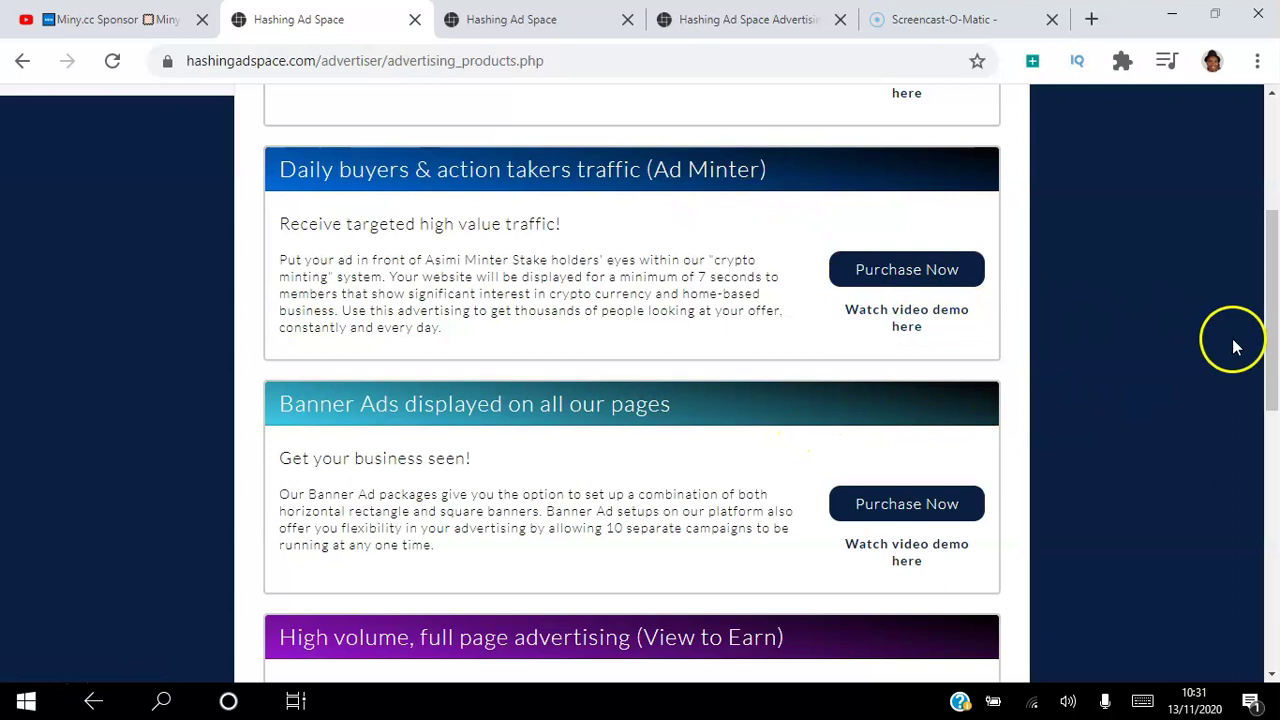
{"action": "left_click_drag", "start_coordinate": [1273, 322], "coordinate": [1273, 314]}
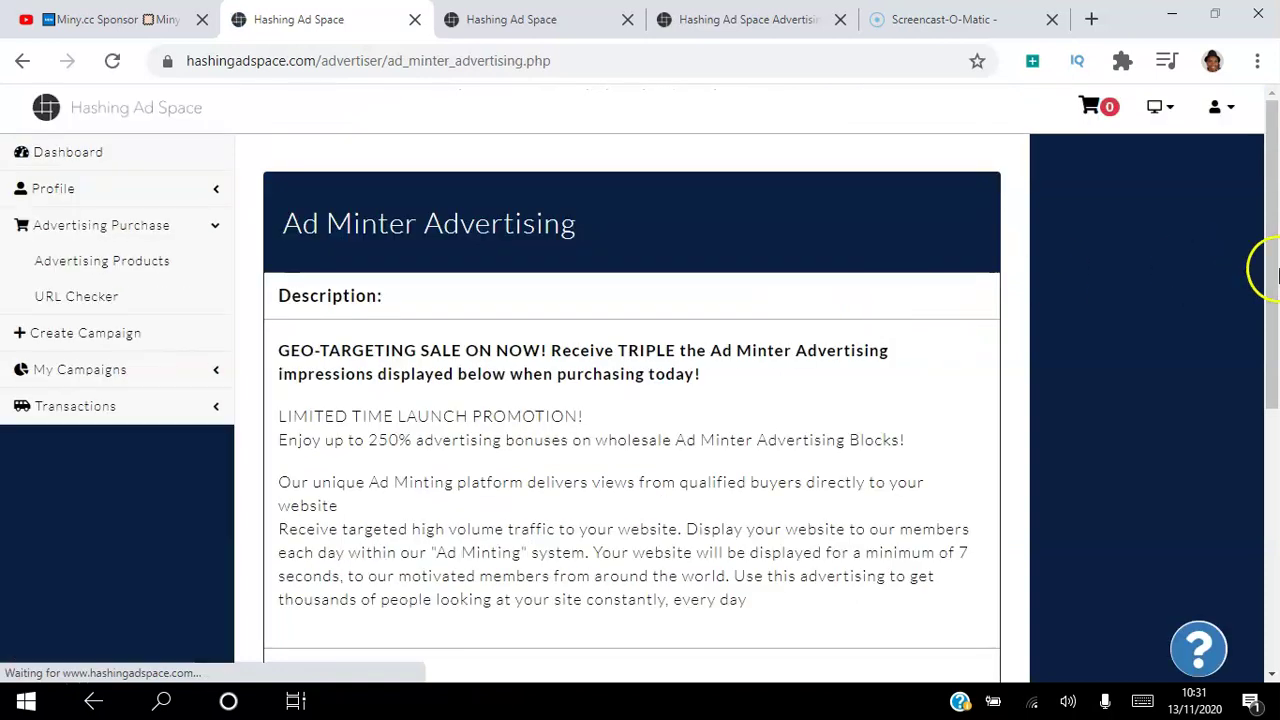
{"action": "left_click_drag", "start_coordinate": [1272, 214], "coordinate": [1272, 438]}
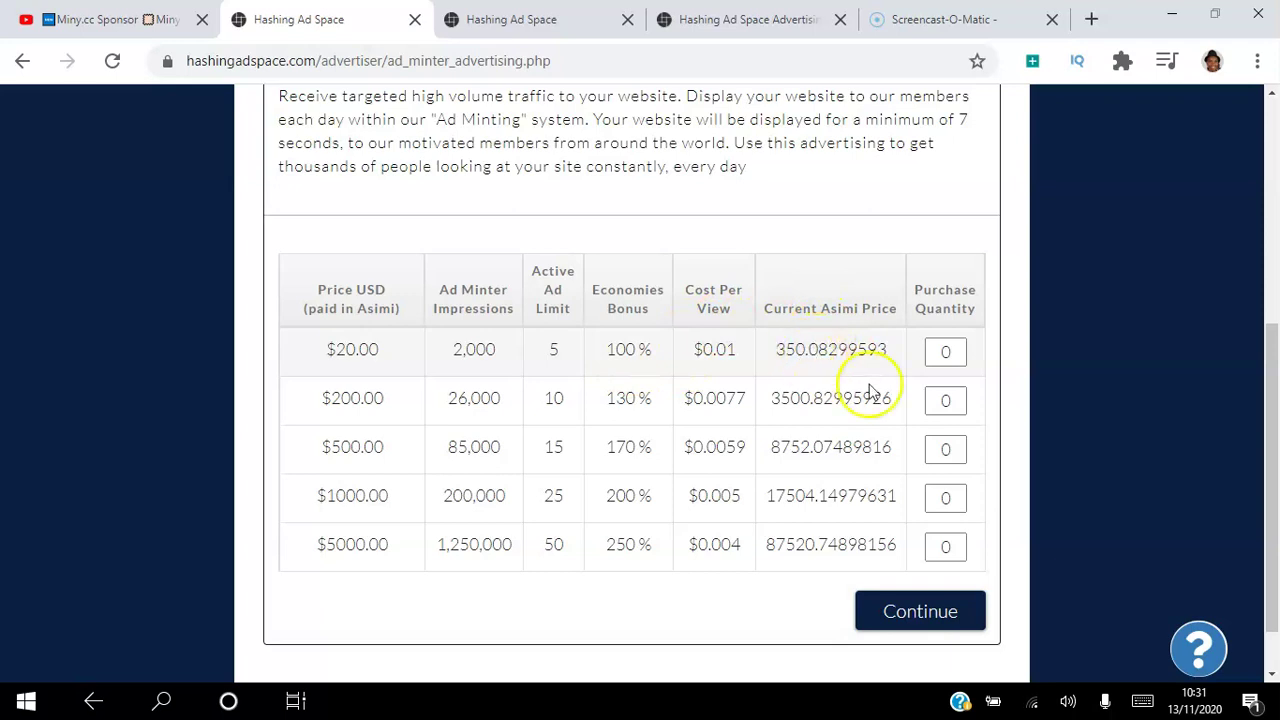
{"action": "type", "text": "1"}
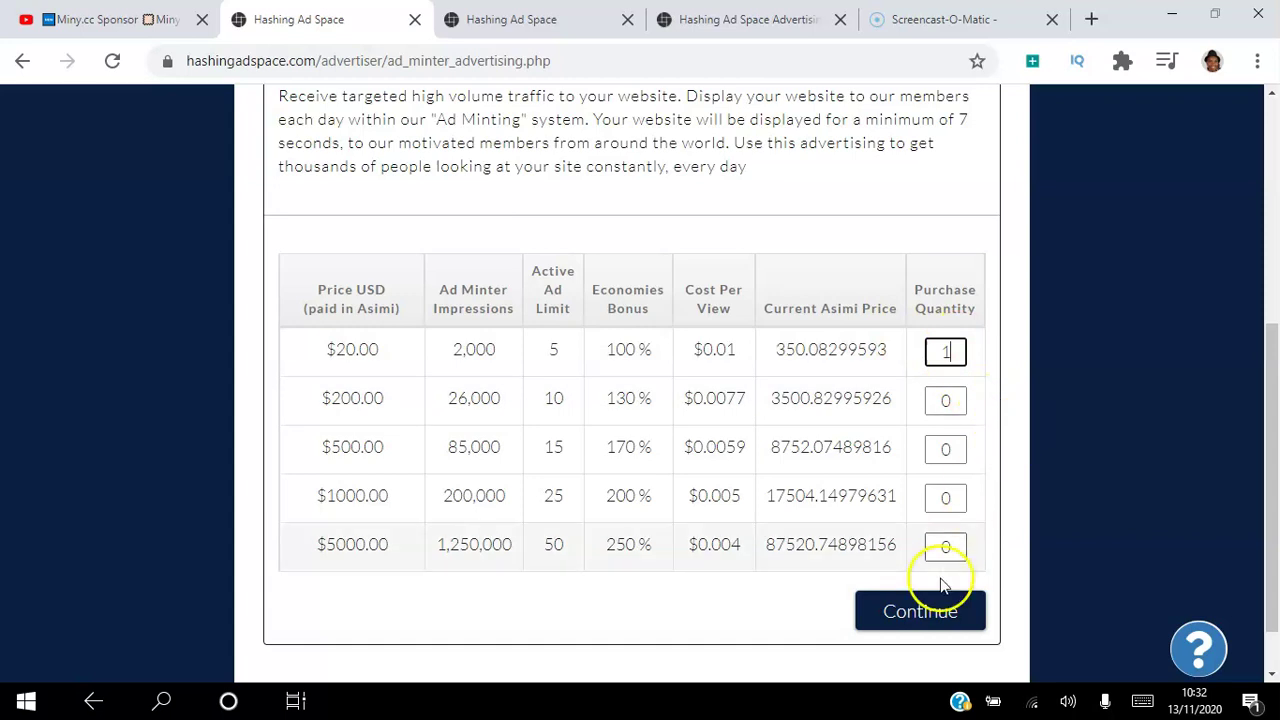
{"action": "left_click_drag", "start_coordinate": [1272, 377], "coordinate": [1275, 204]}
{"action": "left_click", "coordinate": [22, 61]}
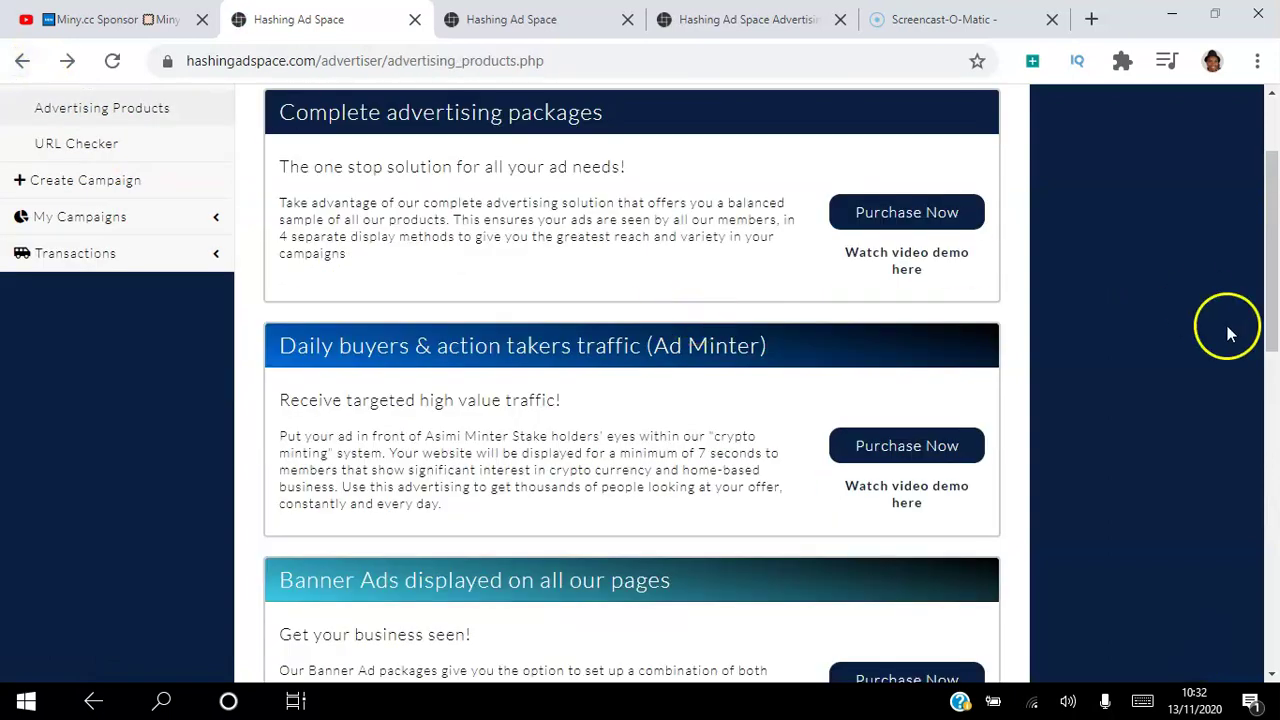
Look over the Banner Ads purchase page, then return to the advertising products list.
{"action": "left_click_drag", "start_coordinate": [1272, 268], "coordinate": [1272, 400]}
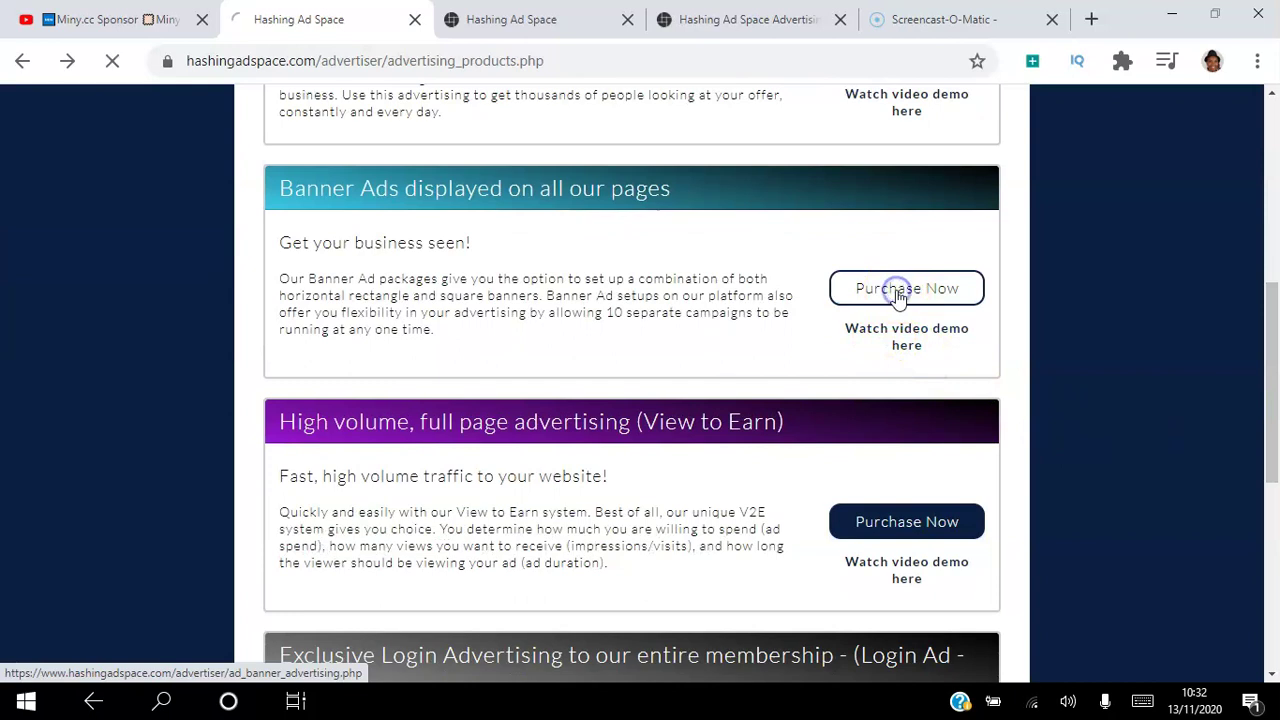
{"action": "left_click", "coordinate": [898, 292]}
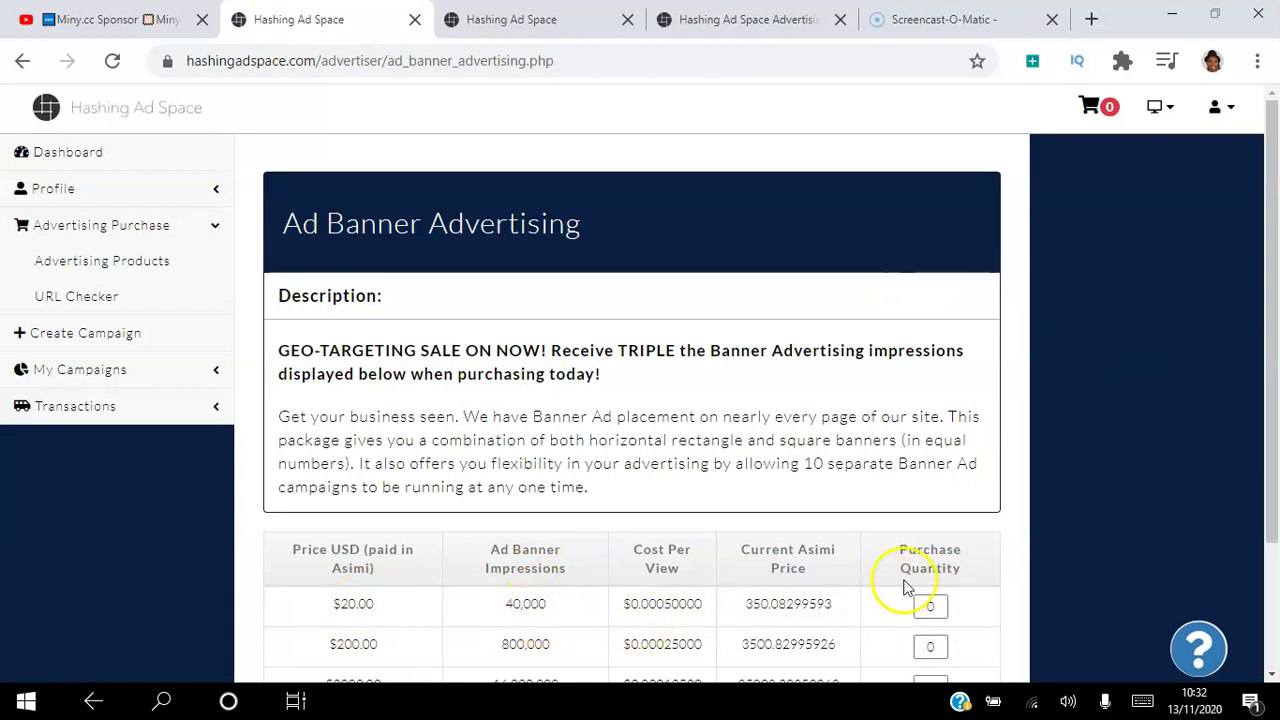
{"action": "left_click_drag", "start_coordinate": [1274, 380], "coordinate": [1275, 515]}
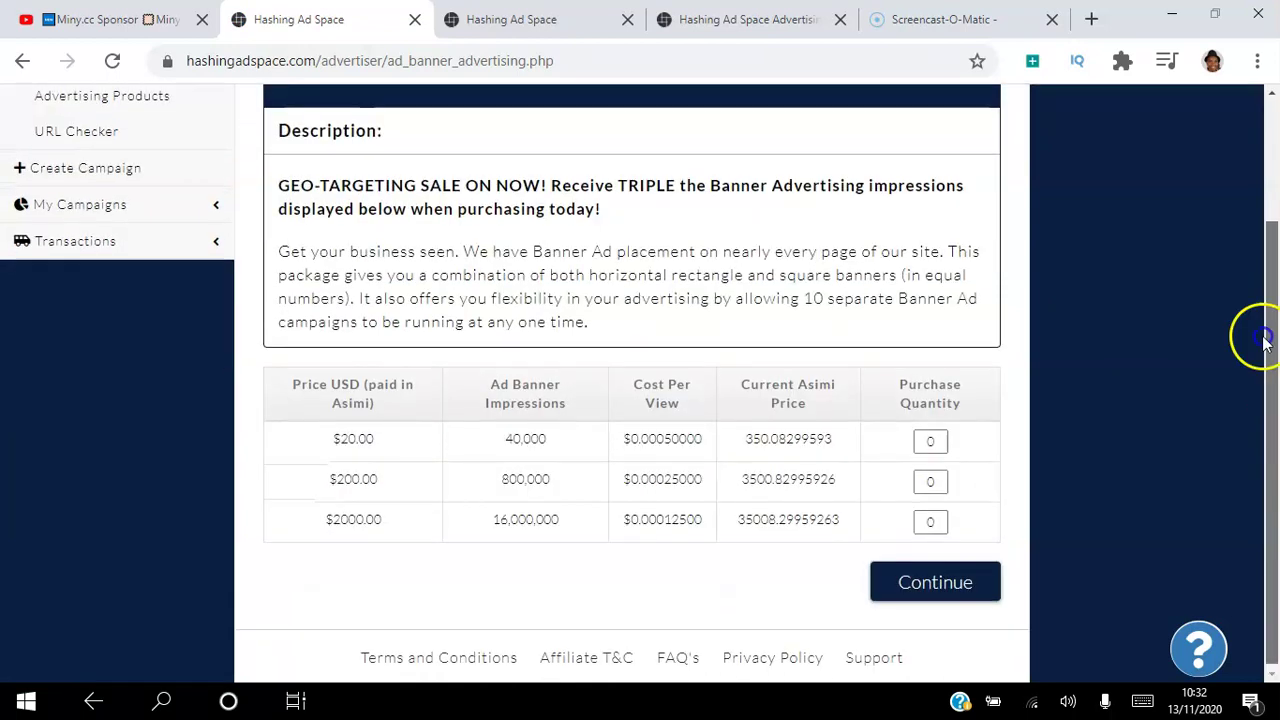
{"action": "scroll", "coordinate": [1150, 310], "scroll_direction": "up", "scroll_amount": 3}
{"action": "left_click", "coordinate": [20, 64]}
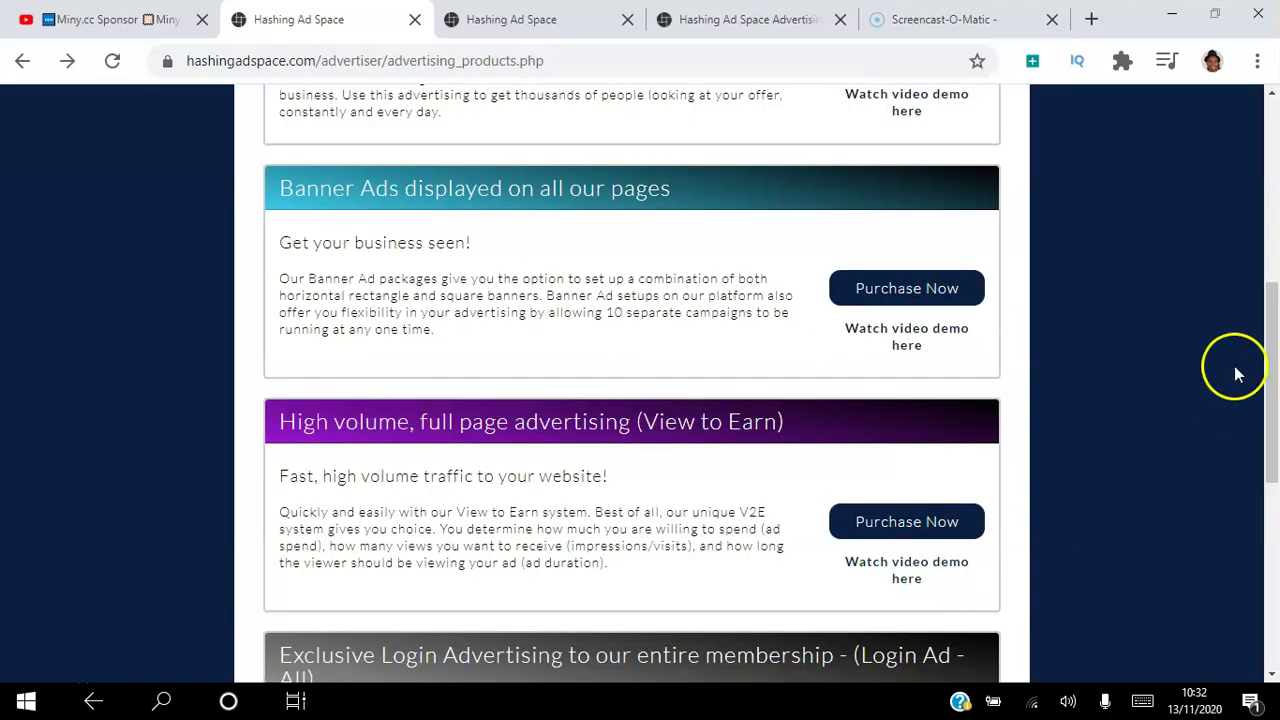
Review the View to Earn purchase quantities and the following package page, then return to the products list.
{"action": "left_click_drag", "start_coordinate": [1260, 343], "coordinate": [1260, 339]}
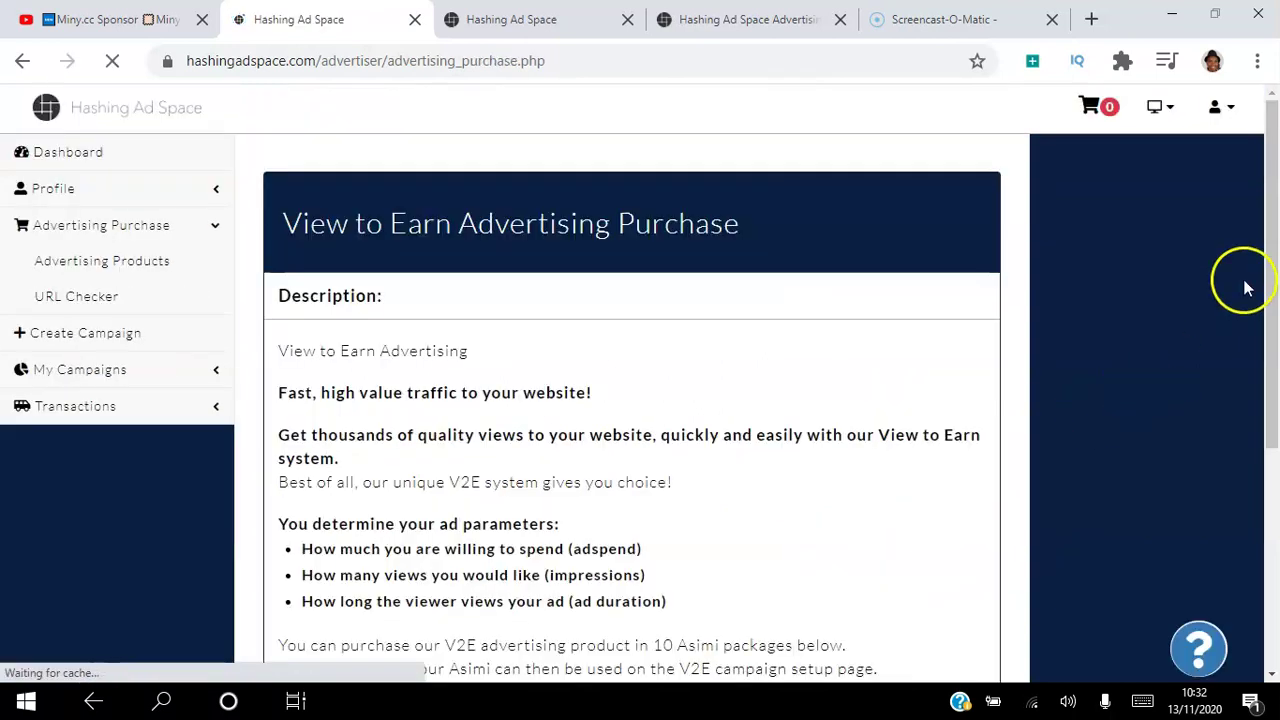
{"action": "left_click_drag", "start_coordinate": [1275, 243], "coordinate": [1275, 461]}
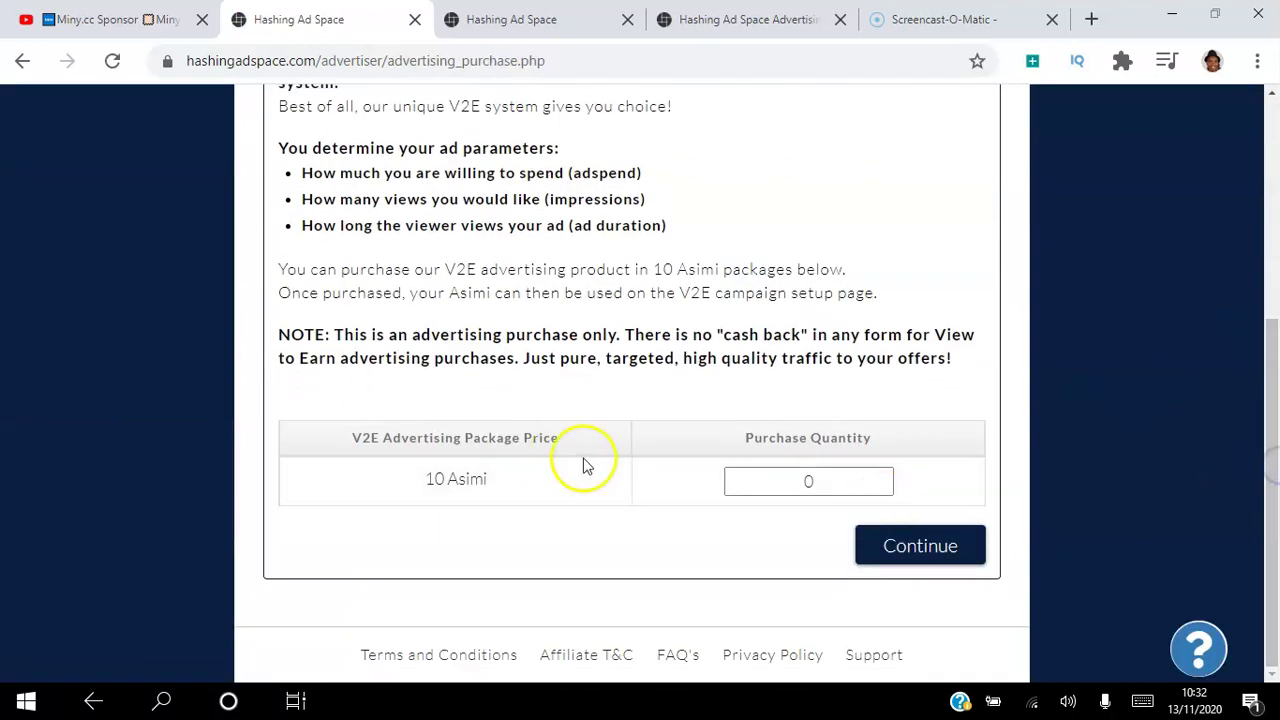
{"action": "left_click", "coordinate": [811, 479]}
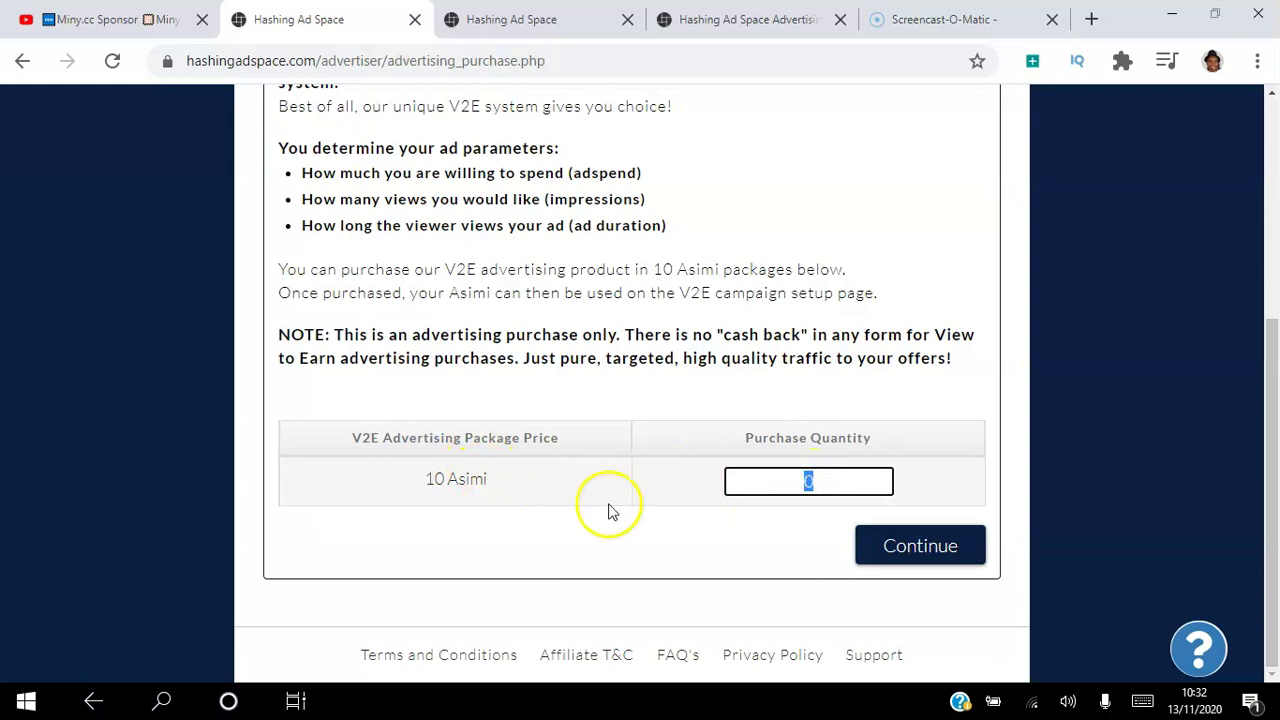
{"action": "left_click_drag", "start_coordinate": [1271, 374], "coordinate": [1275, 165]}
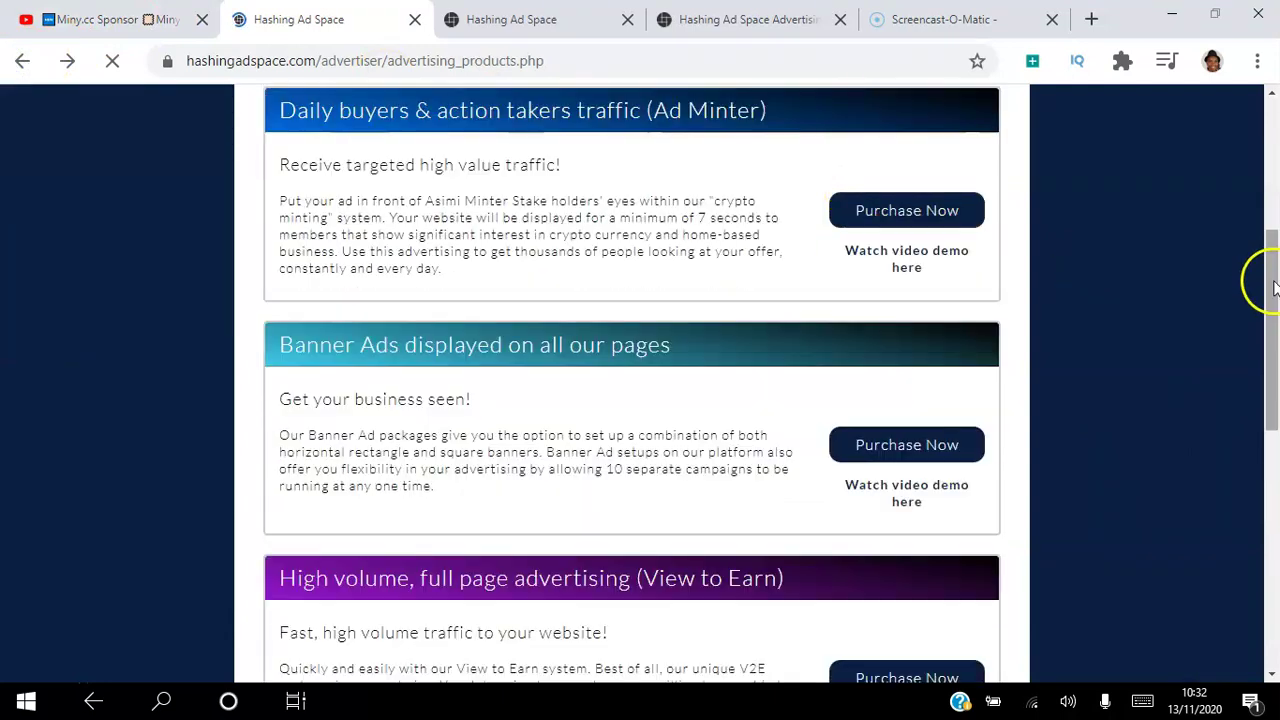
{"action": "left_click_drag", "start_coordinate": [1274, 290], "coordinate": [1272, 400]}
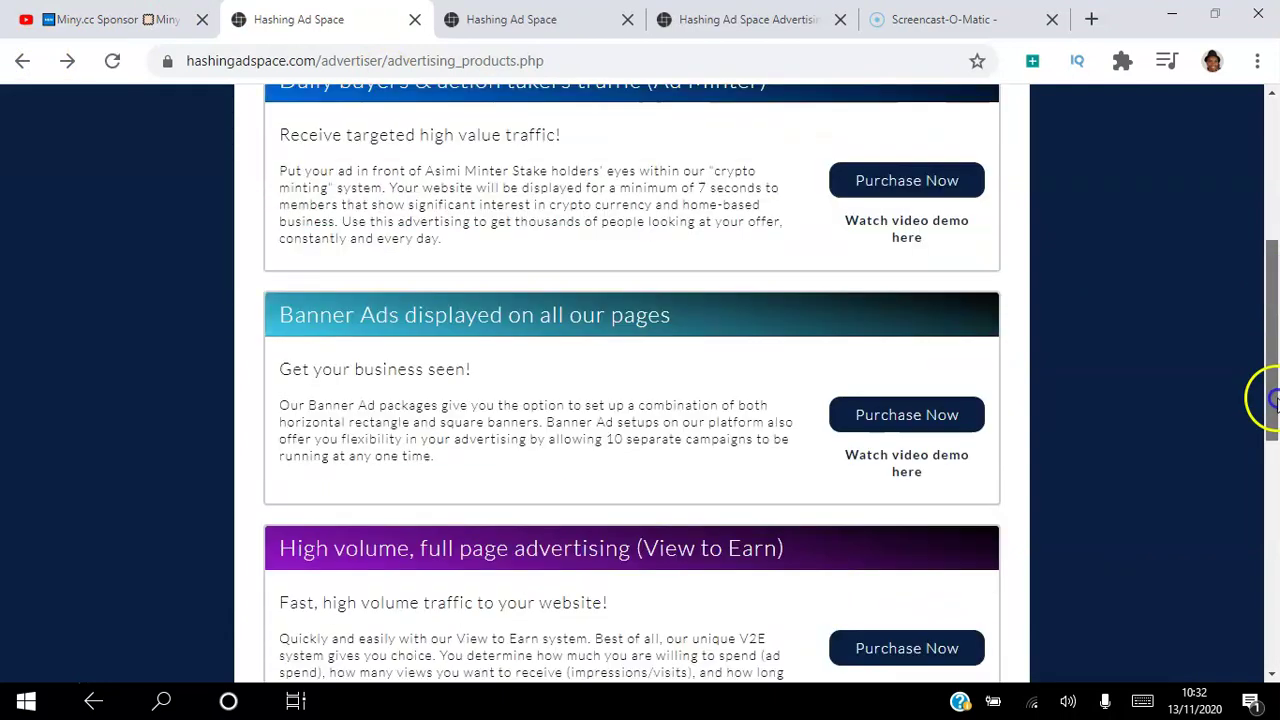
{"action": "scroll", "coordinate": [929, 480], "scroll_direction": "down", "scroll_amount": 4}
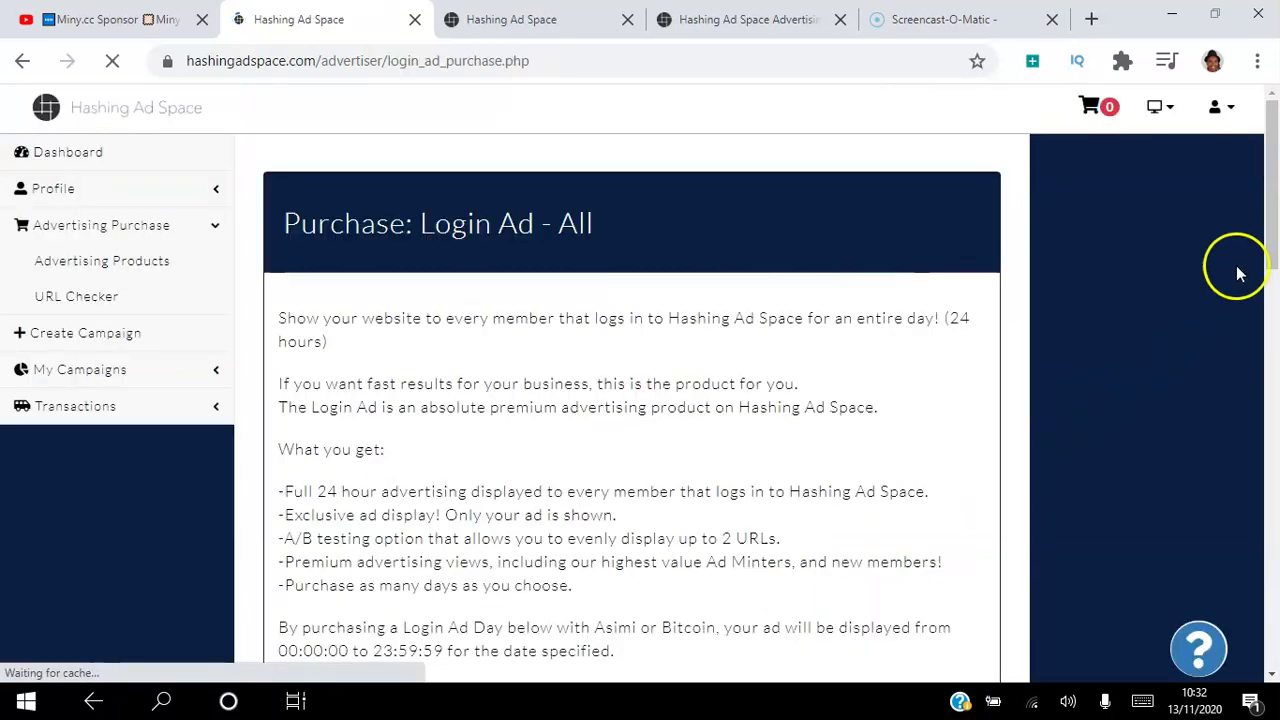
{"action": "left_click_drag", "start_coordinate": [1266, 137], "coordinate": [1270, 290]}
{"action": "left_click_drag", "start_coordinate": [1274, 348], "coordinate": [1274, 193]}
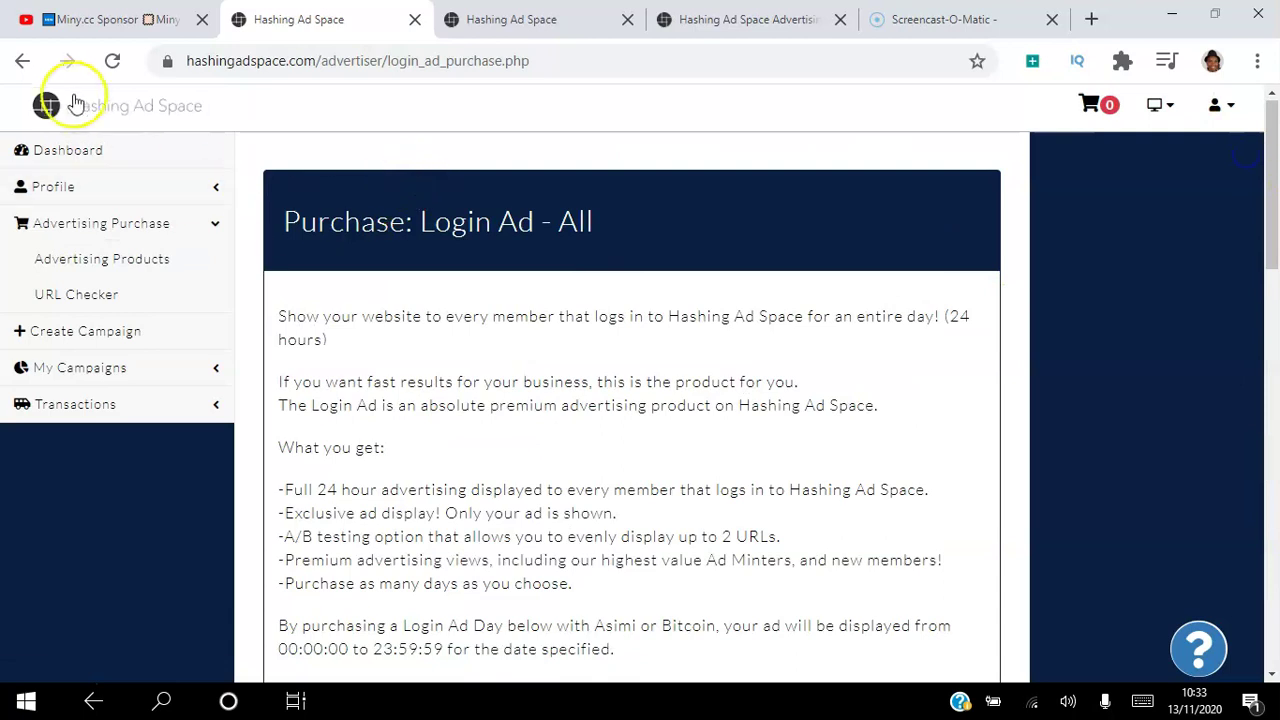
{"action": "left_click", "coordinate": [22, 60]}
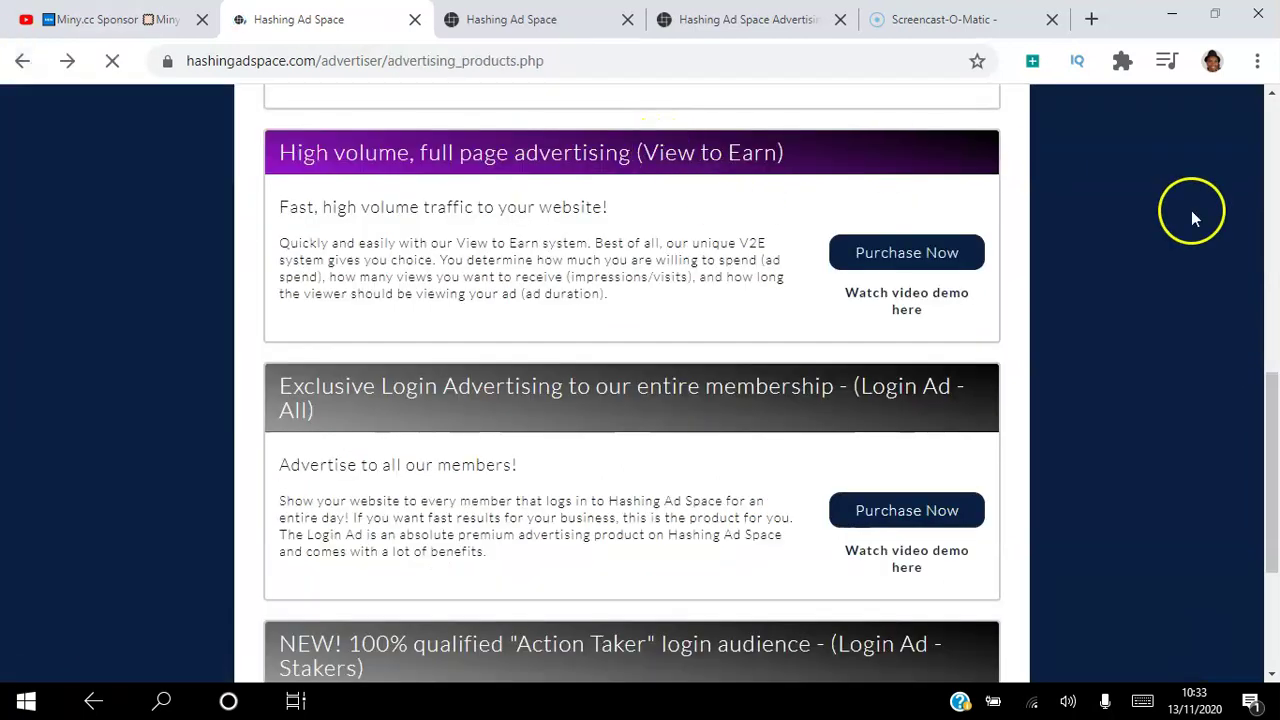
{"action": "left_click_drag", "start_coordinate": [1274, 400], "coordinate": [1274, 548]}
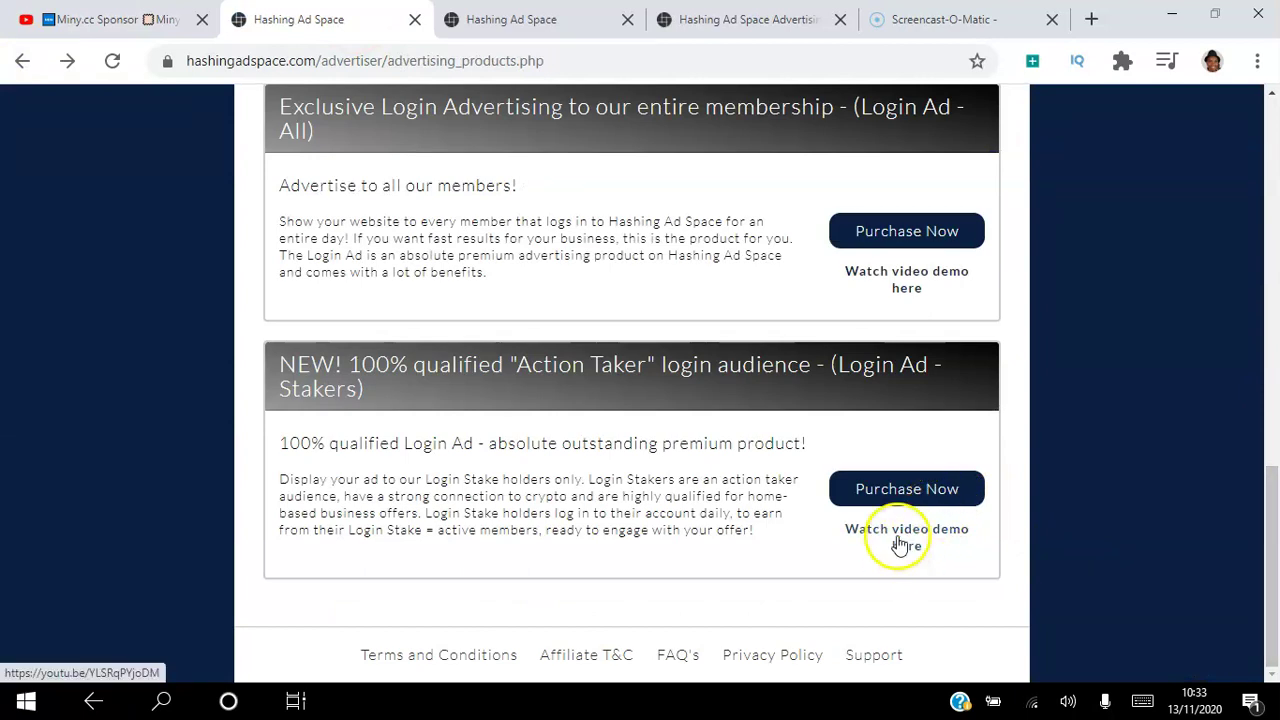
Open Login Ad - Stakers and scroll through its available days and Asimi prices.
{"action": "left_click", "coordinate": [910, 490]}
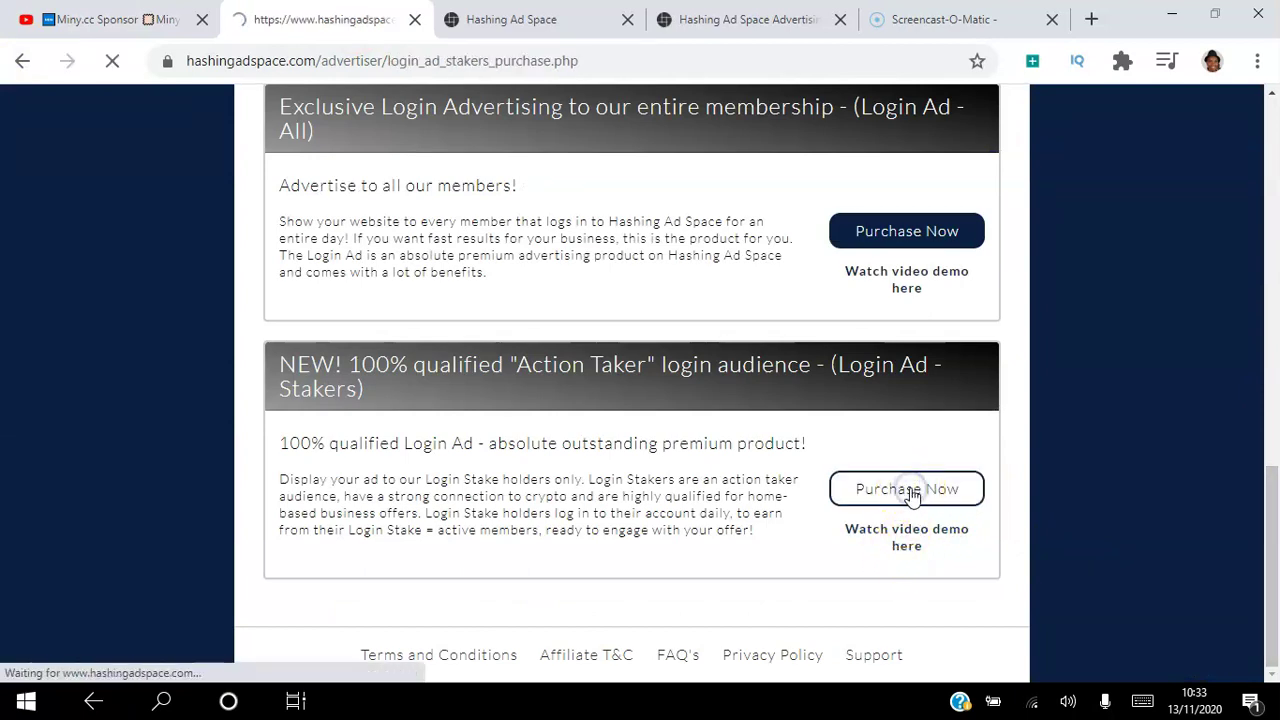
{"action": "left_click_drag", "start_coordinate": [1272, 223], "coordinate": [1274, 430]}
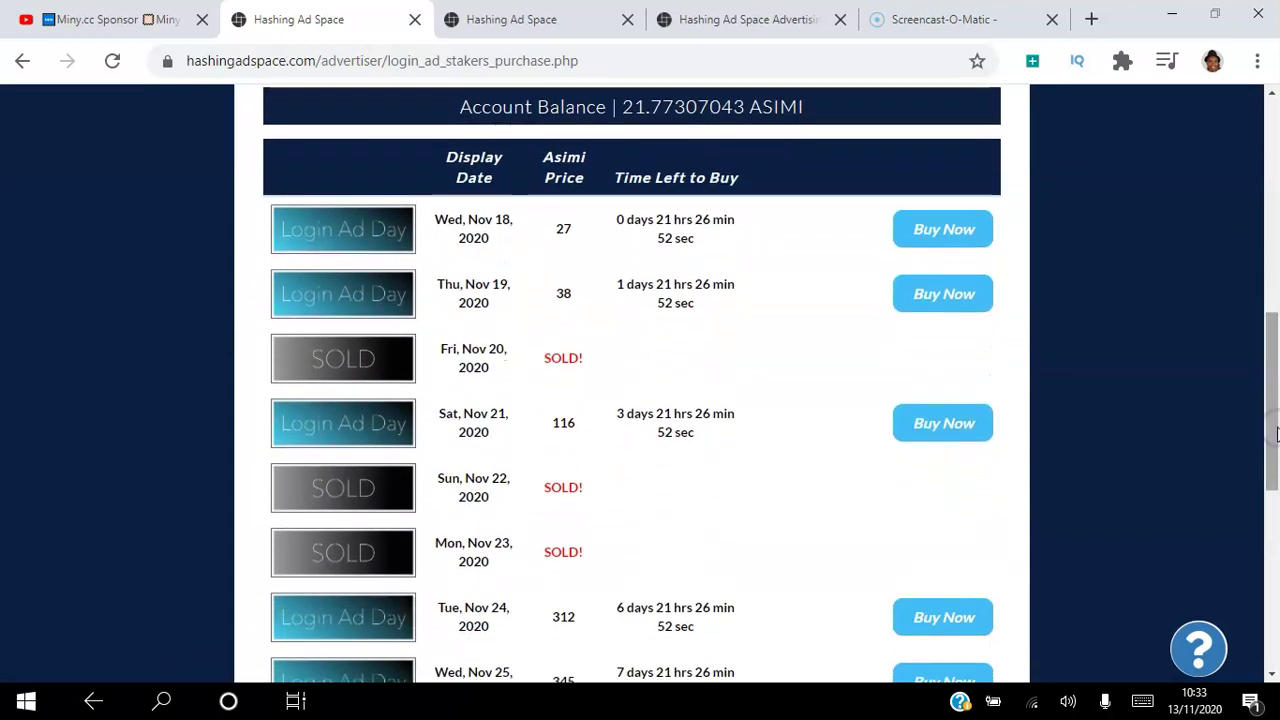
{"action": "mouse_move", "coordinate": [1272, 343]}
{"action": "left_mouse_down"}
{"action": "mouse_move", "coordinate": [1274, 380]}
{"action": "mouse_move", "coordinate": [1274, 322]}
{"action": "left_mouse_up"}
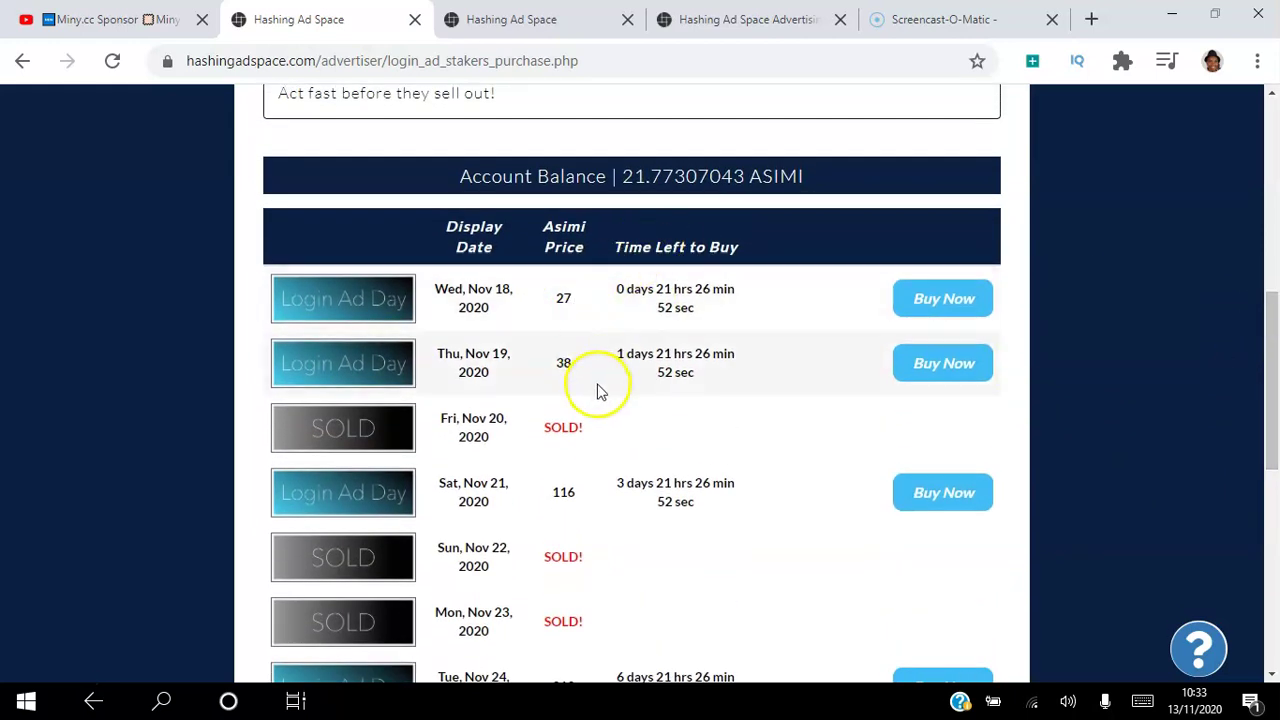
{"action": "scroll", "coordinate": [1274, 340], "scroll_direction": "down", "scroll_amount": 3}
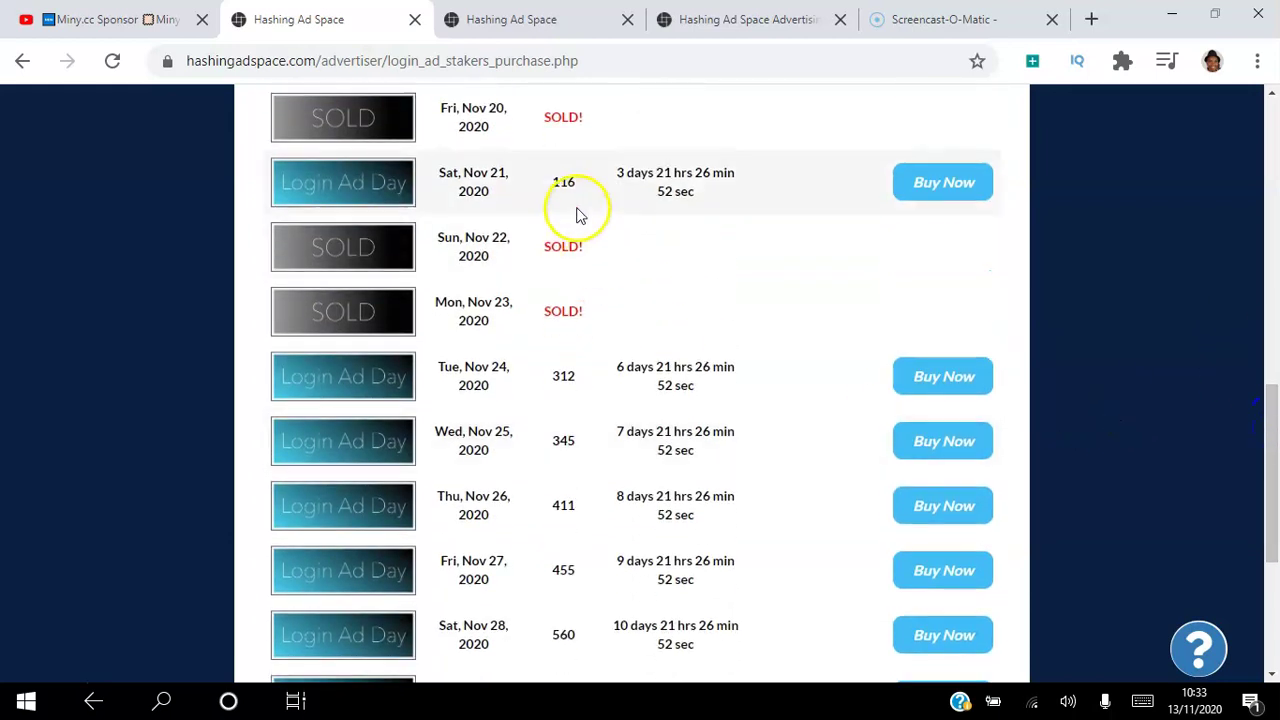
{"action": "left_click_drag", "start_coordinate": [1276, 457], "coordinate": [1274, 165]}
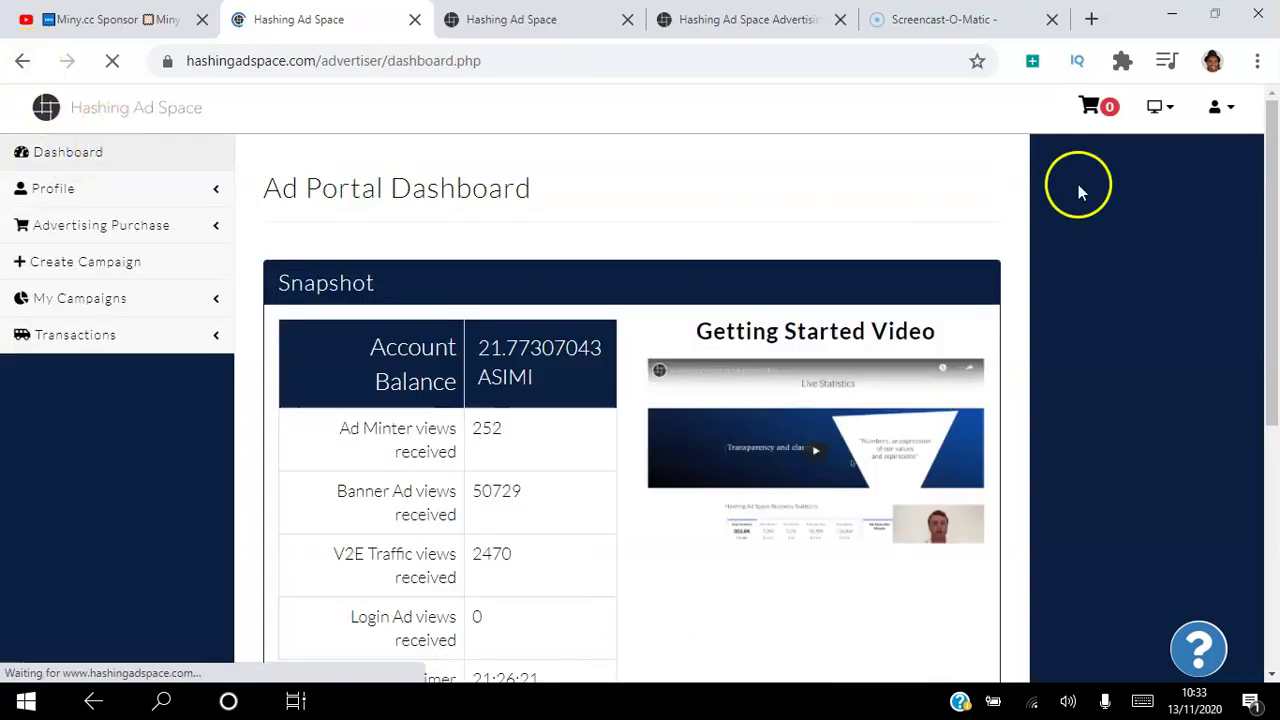
Scroll through Create Campaign, which shows zero credits for every campaign type, then return to the Dashboard.
{"action": "left_click_drag", "start_coordinate": [1272, 243], "coordinate": [1243, 437]}
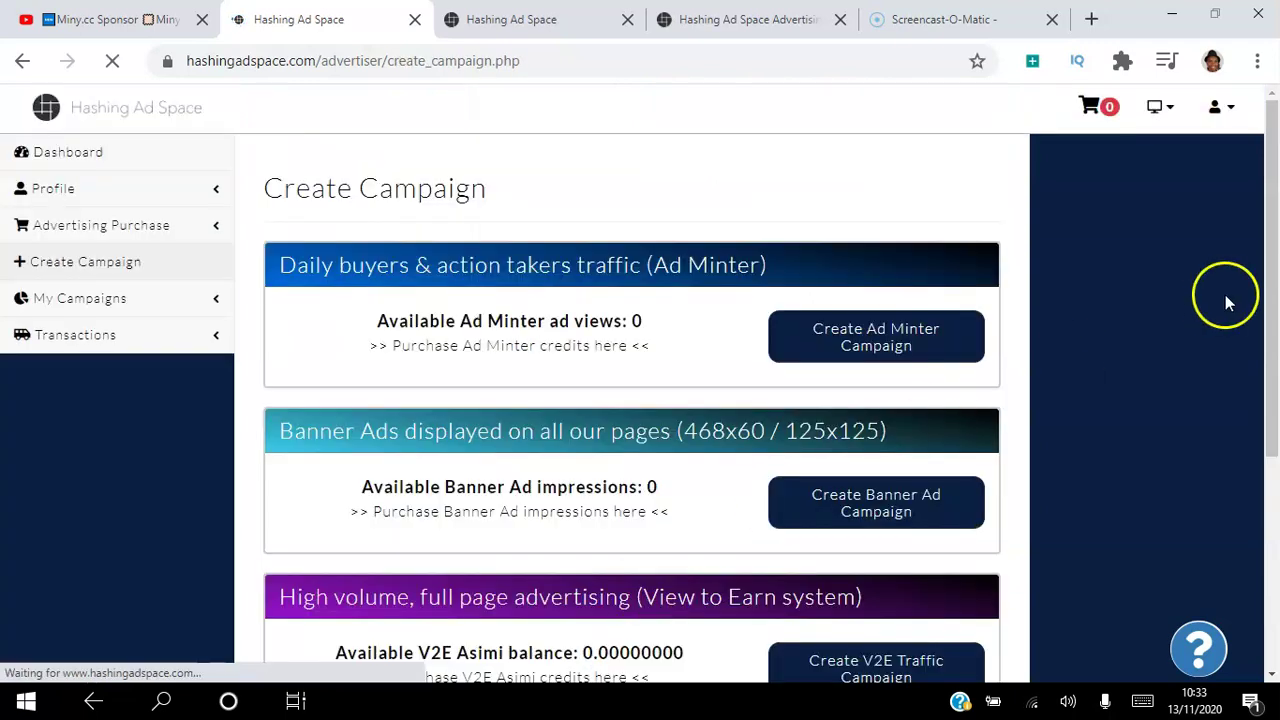
{"action": "left_click_drag", "start_coordinate": [1276, 205], "coordinate": [1230, 200]}
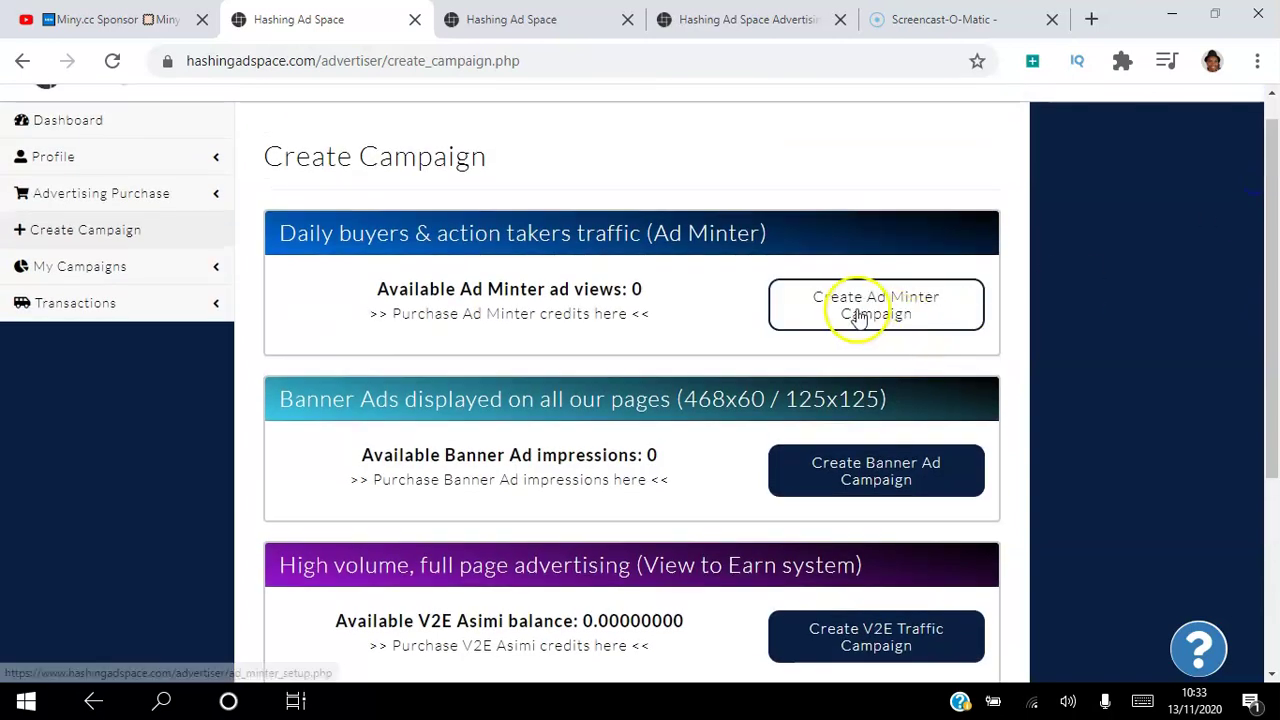
{"action": "left_click", "coordinate": [613, 271]}
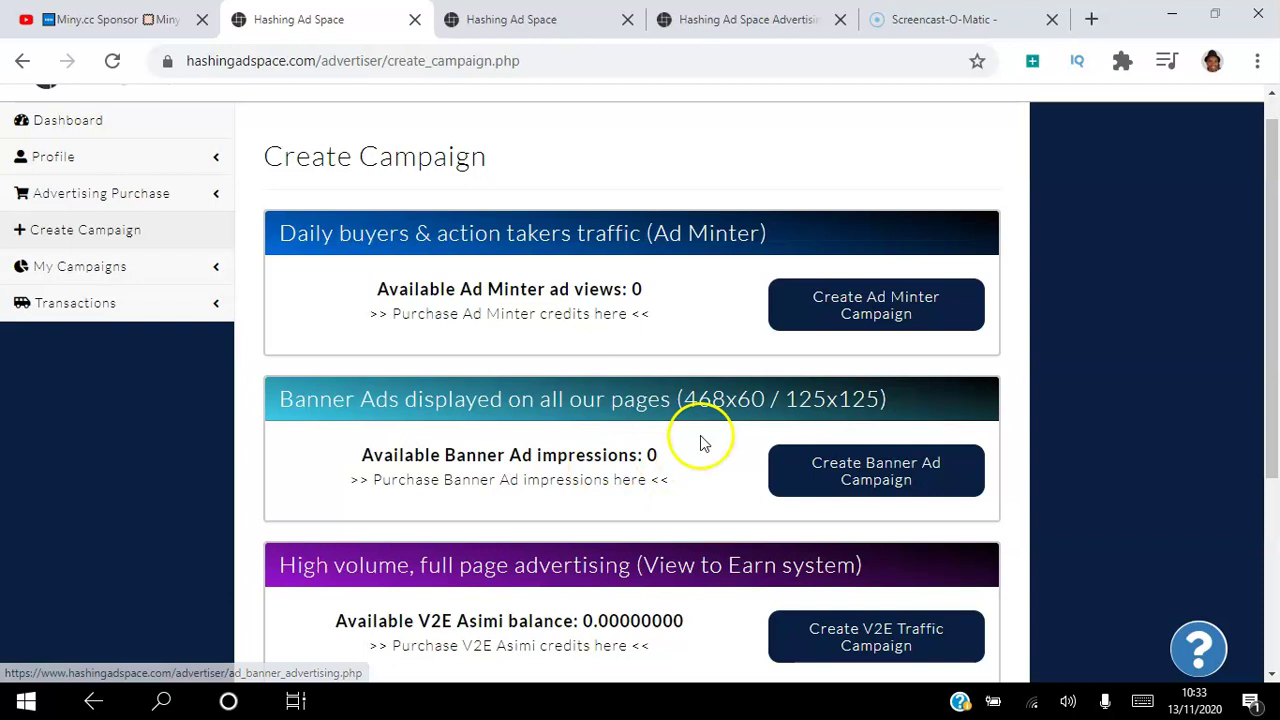
{"action": "left_click_drag", "start_coordinate": [1266, 343], "coordinate": [1268, 483]}
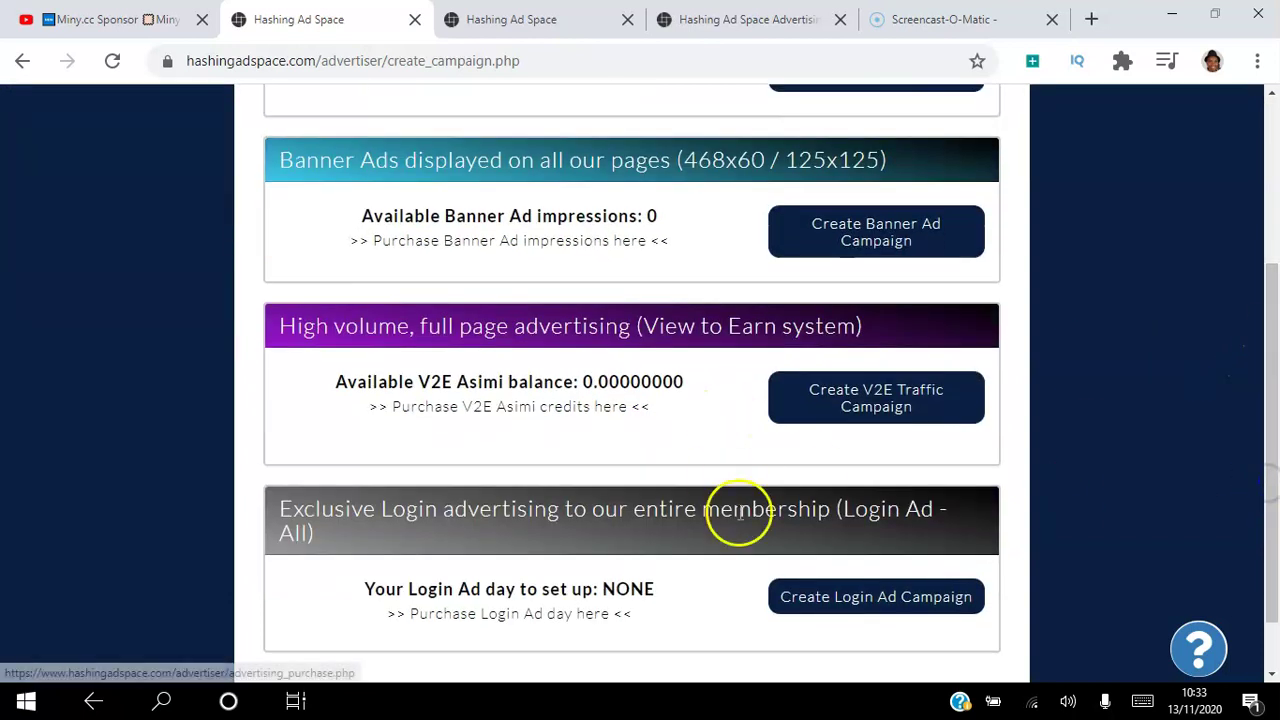
{"action": "left_click_drag", "start_coordinate": [1264, 375], "coordinate": [1272, 530]}
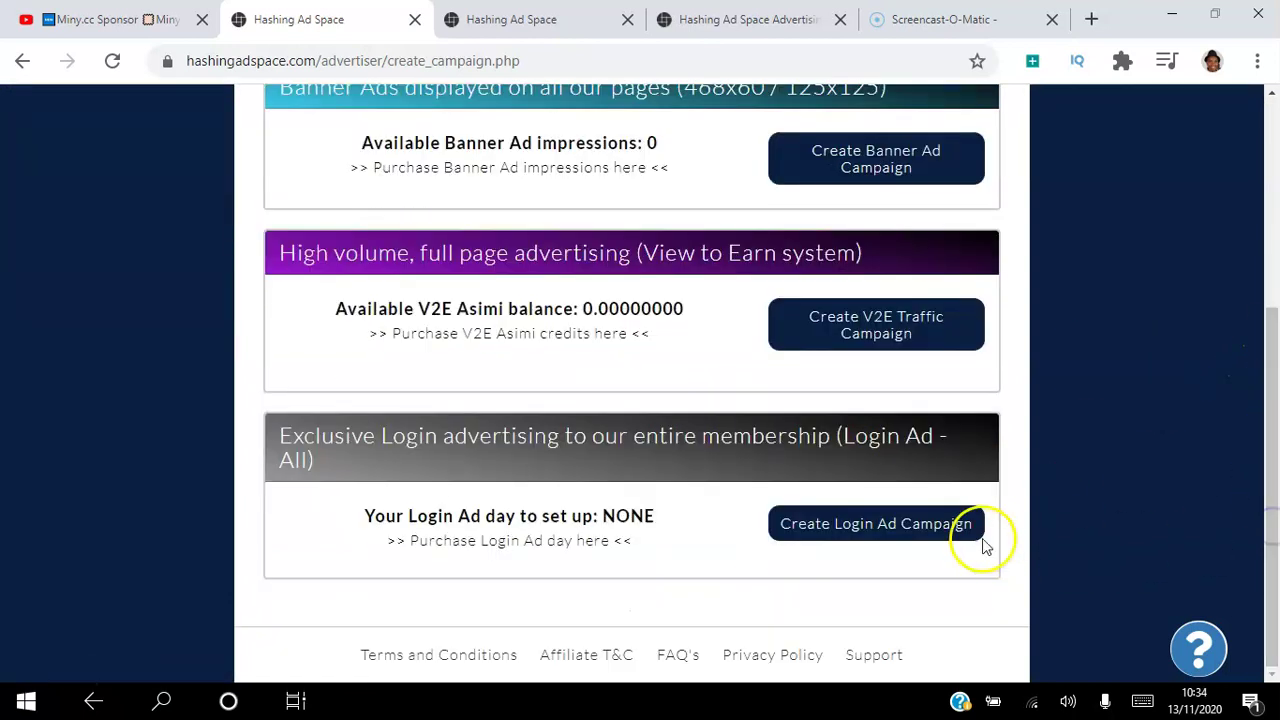
{"action": "left_click_drag", "start_coordinate": [1266, 443], "coordinate": [1268, 292]}
{"action": "left_click", "coordinate": [16, 68]}
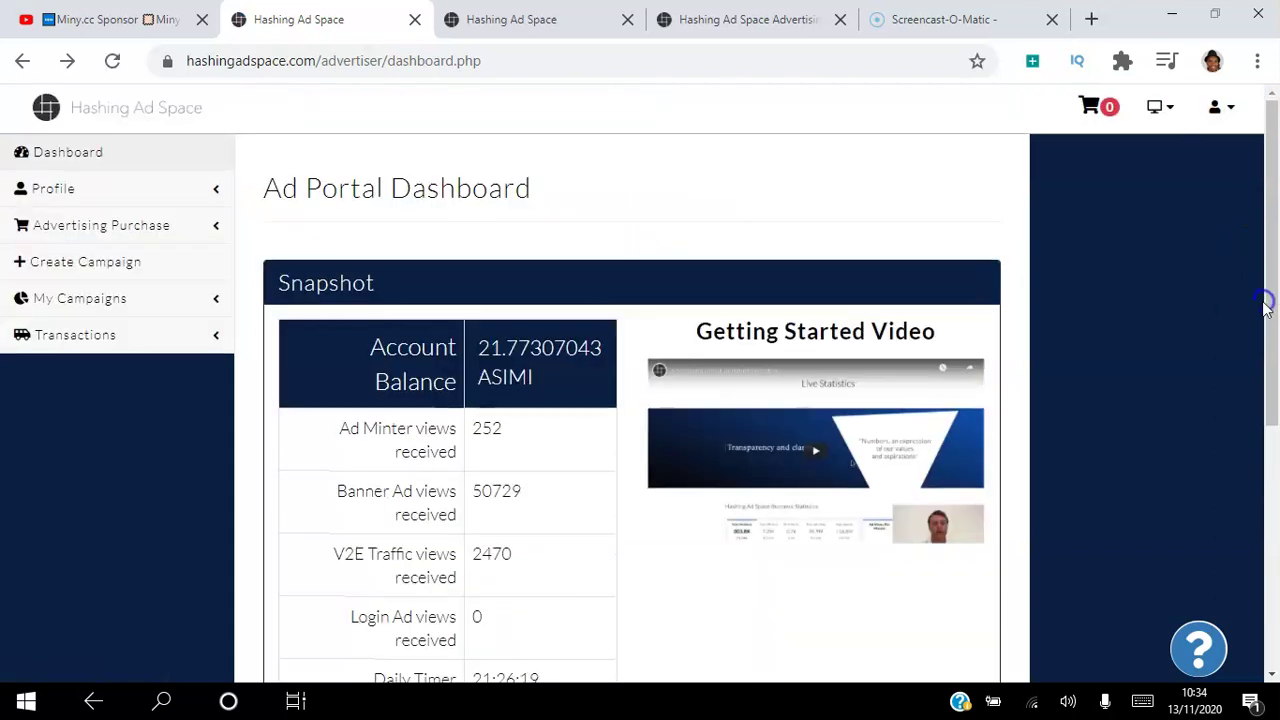
Scroll through the Active Campaigns tables, then load the advertiser home page from the site logo.
{"action": "left_click_drag", "start_coordinate": [1268, 277], "coordinate": [1257, 486]}
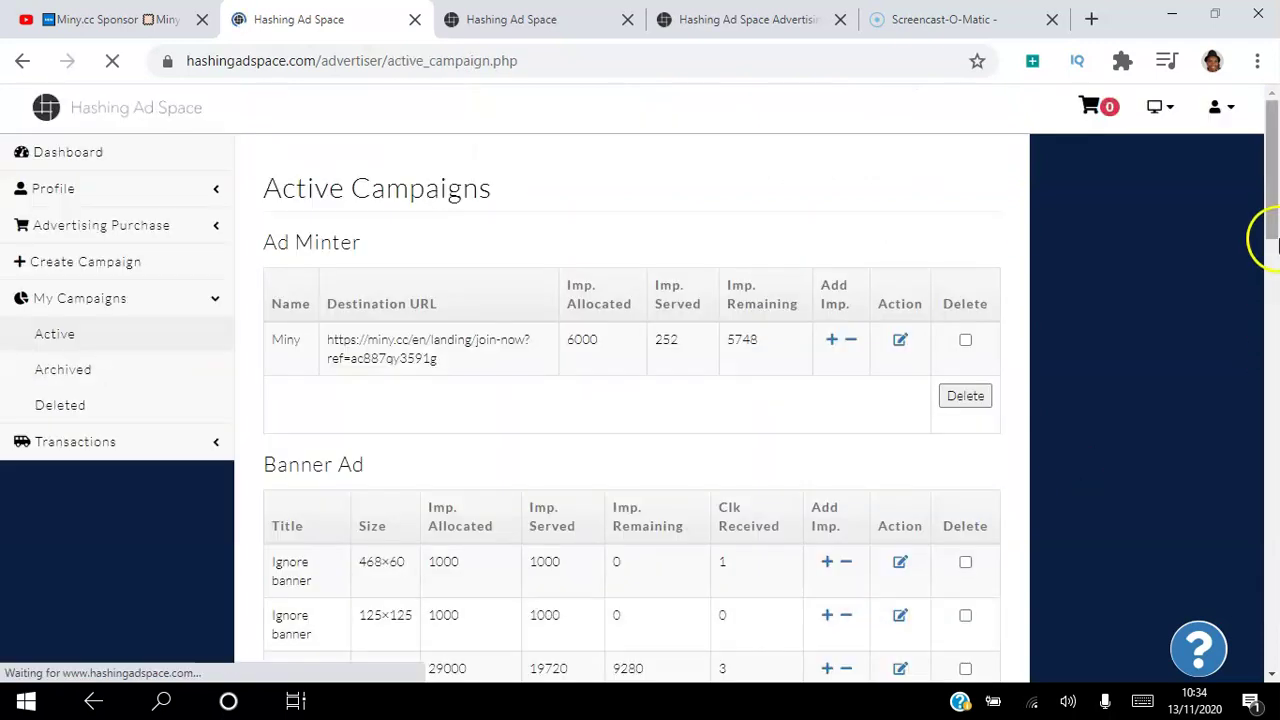
{"action": "scroll", "coordinate": [1265, 225], "scroll_direction": "down", "scroll_amount": 1}
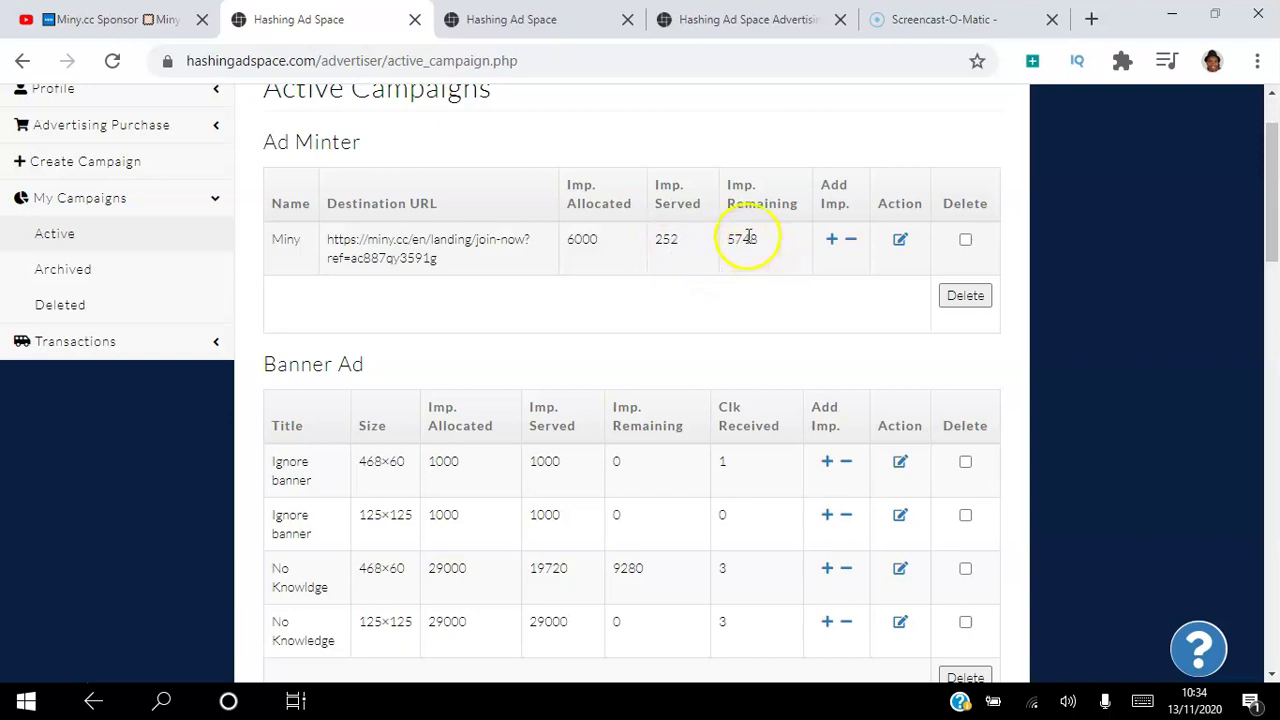
{"action": "mouse_move", "coordinate": [1257, 298]}
{"action": "left_mouse_down"}
{"action": "mouse_move", "coordinate": [1259, 330]}
{"action": "mouse_move", "coordinate": [1260, 292]}
{"action": "left_mouse_up"}
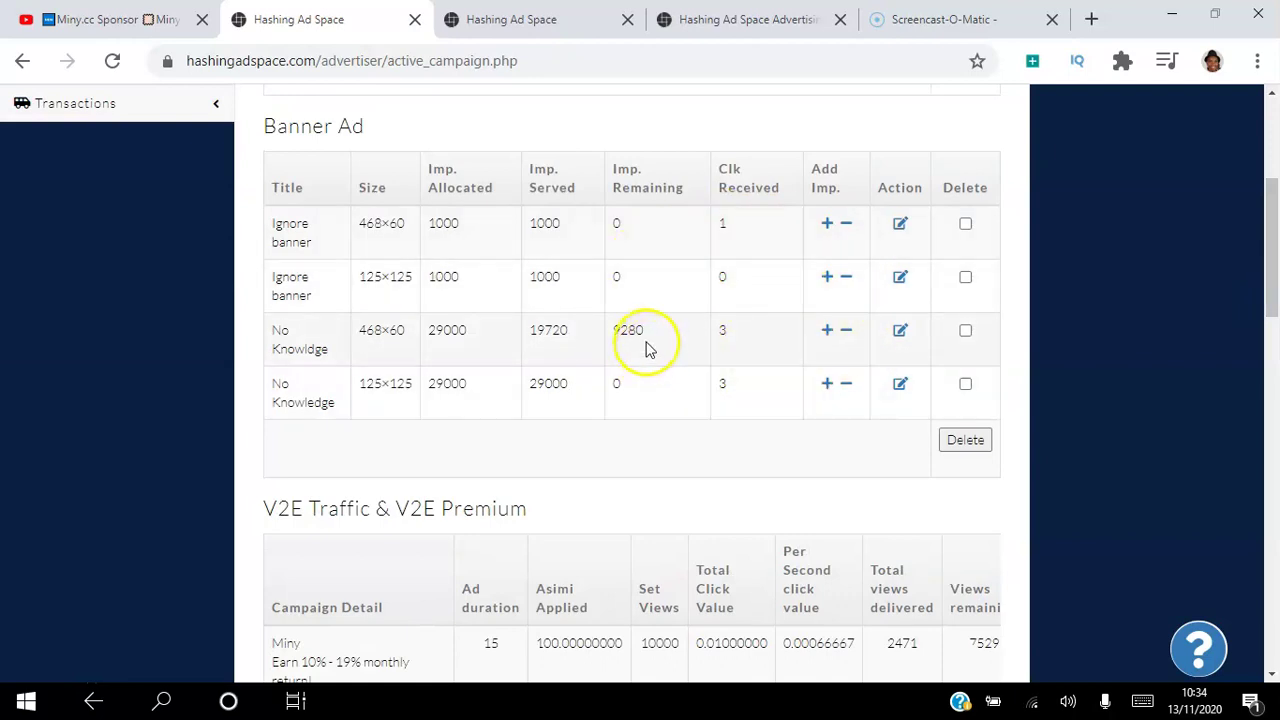
{"action": "left_click_drag", "start_coordinate": [1275, 280], "coordinate": [1275, 360]}
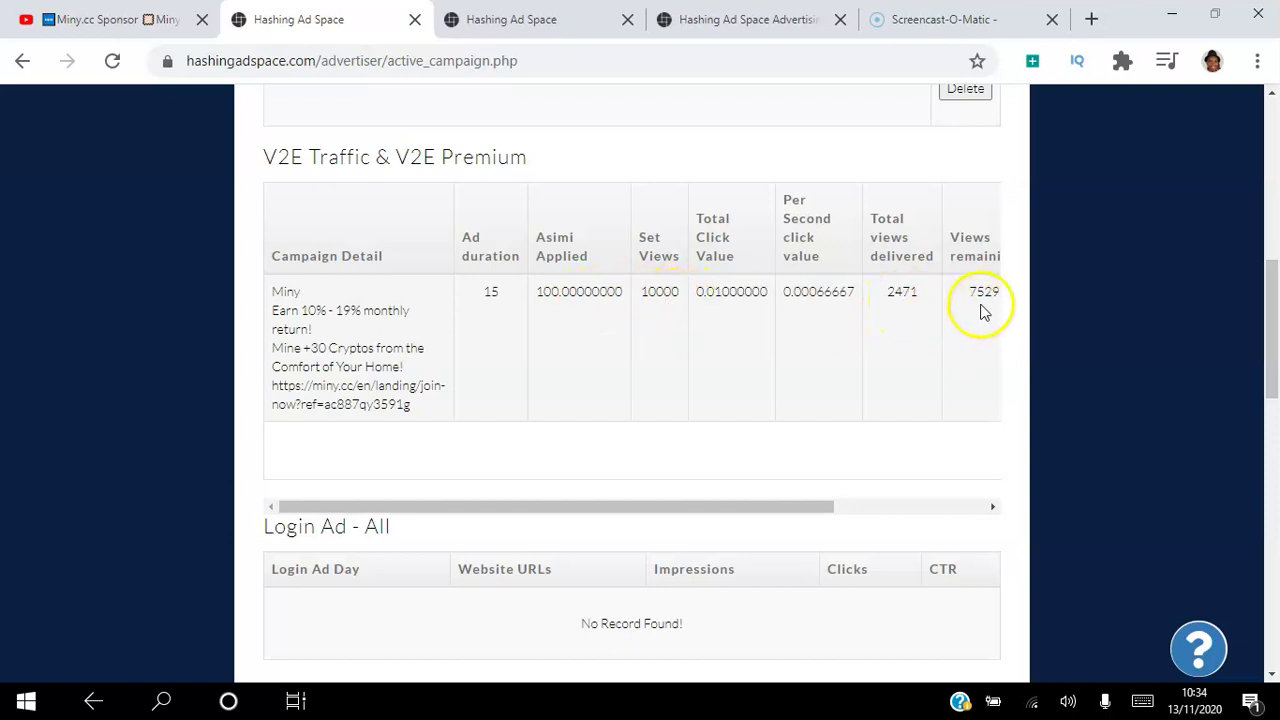
{"action": "left_click_drag", "start_coordinate": [814, 507], "coordinate": [966, 507]}
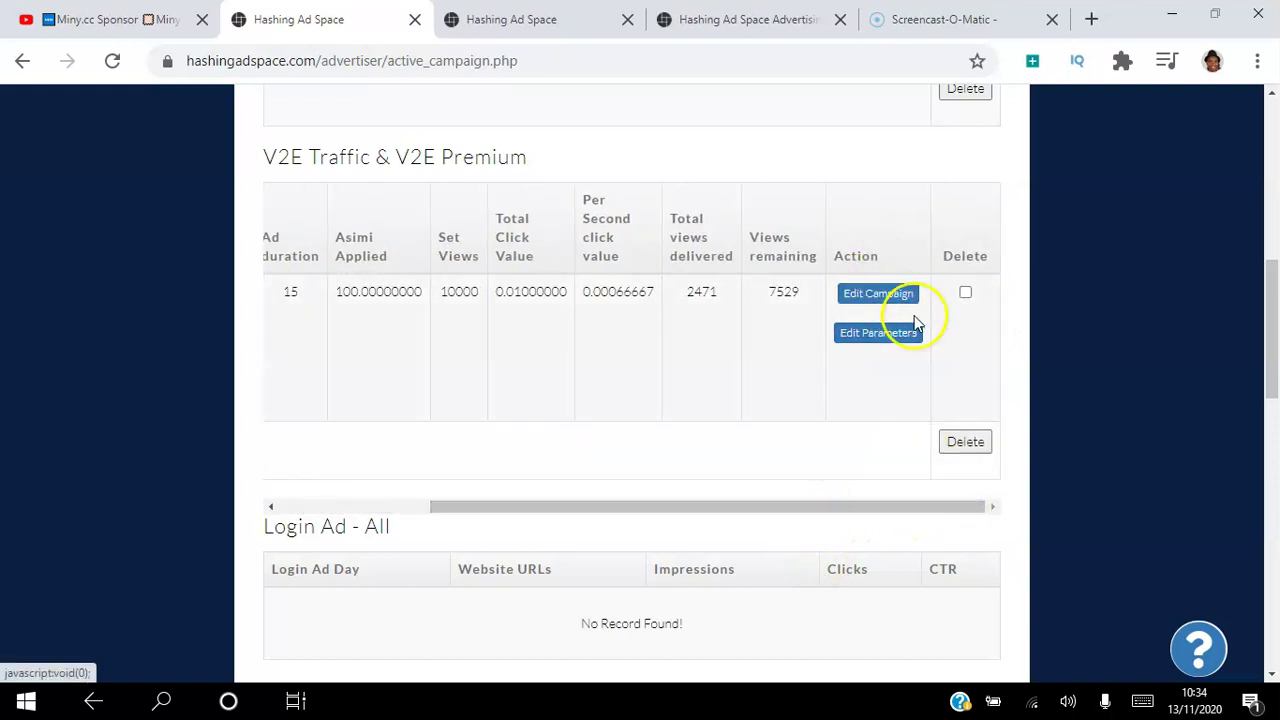
{"action": "left_click", "coordinate": [1275, 435]}
{"action": "left_click_drag", "start_coordinate": [1275, 435], "coordinate": [1275, 620]}
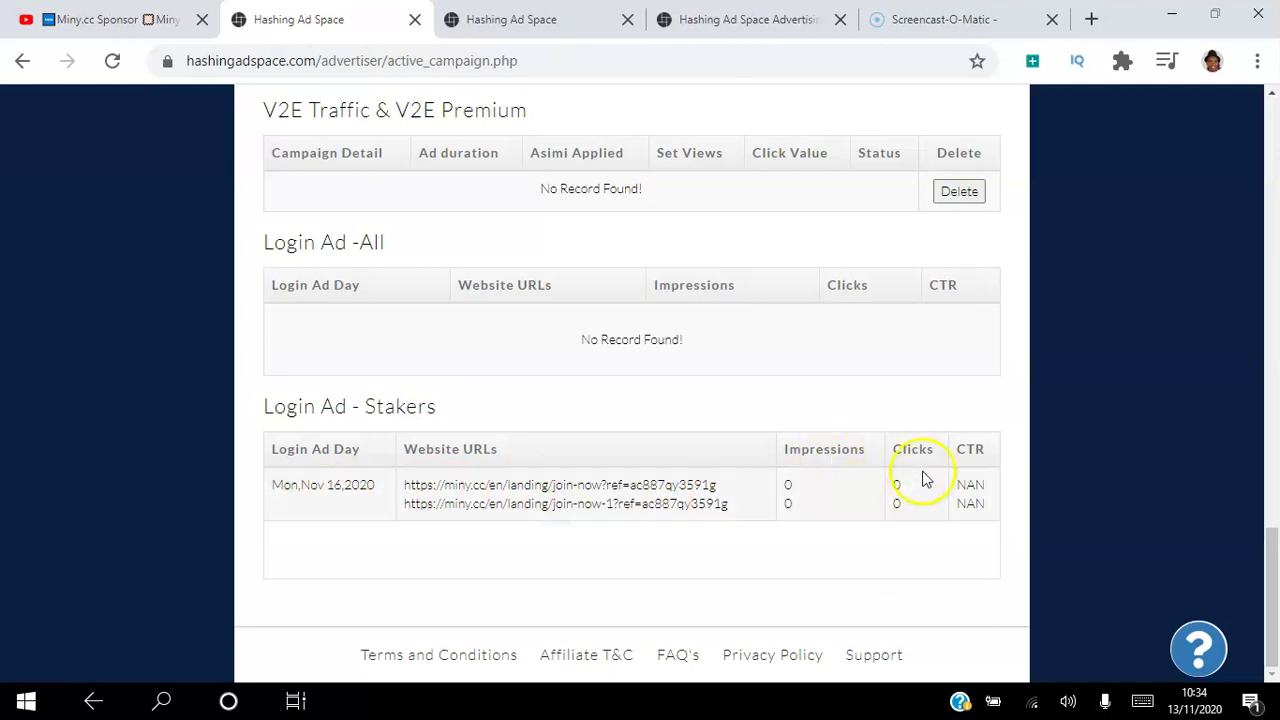
{"action": "left_click_drag", "start_coordinate": [1263, 602], "coordinate": [1255, 405]}
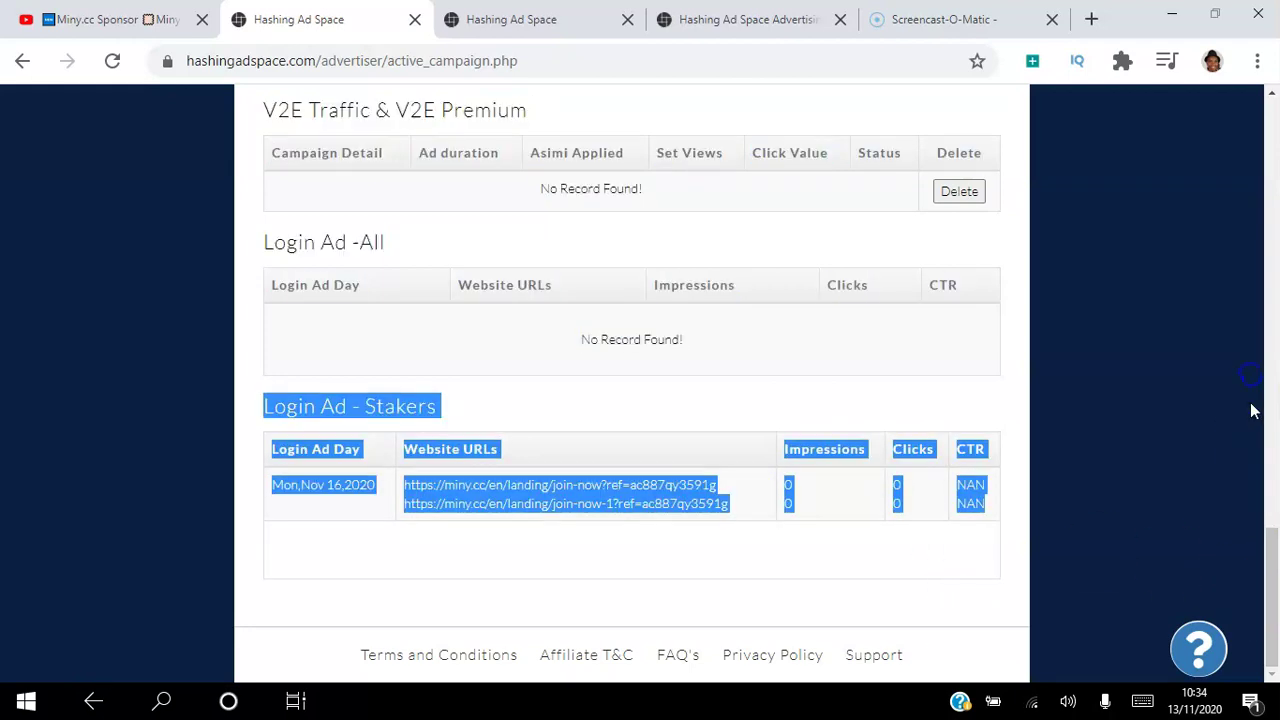
{"action": "left_click_drag", "start_coordinate": [1271, 590], "coordinate": [1273, 122]}
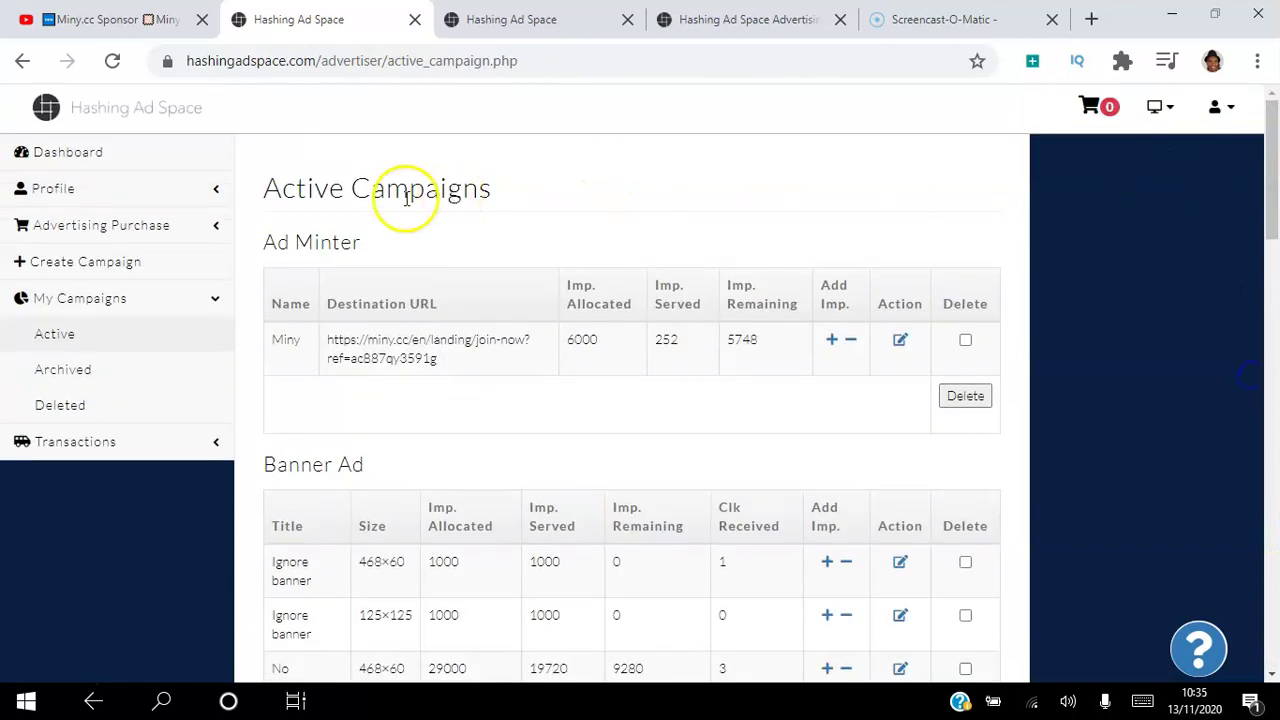
{"action": "left_click", "coordinate": [200, 122]}
{"action": "left_click", "coordinate": [68, 157]}
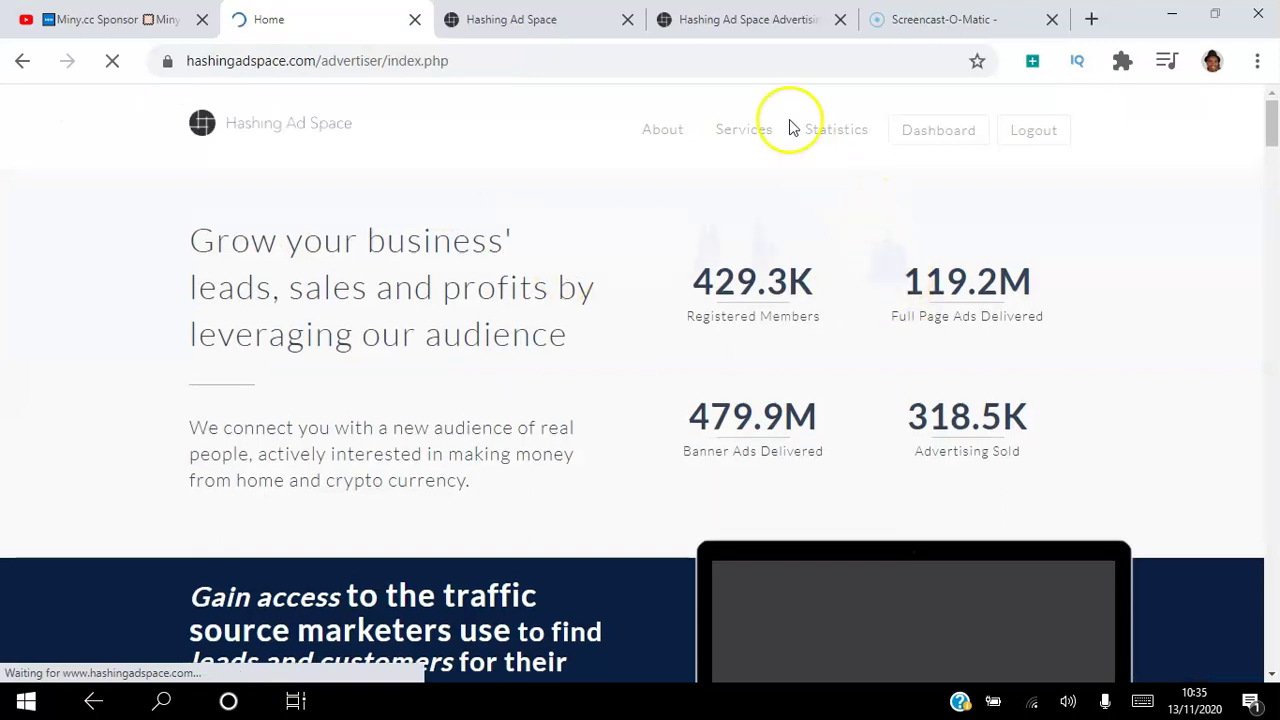
Switch to the referral landing page, glance at the products PDF, and come back to the page.
{"action": "left_click", "coordinate": [571, 12]}
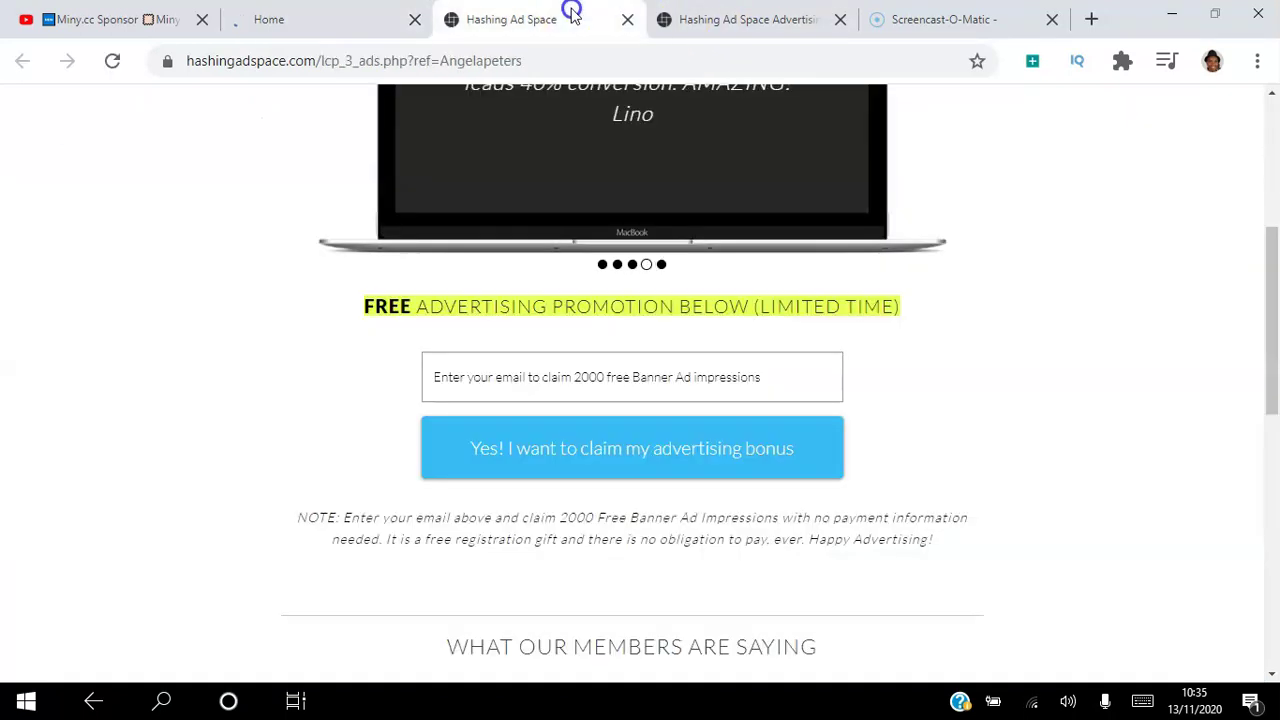
{"action": "left_click_drag", "start_coordinate": [1268, 292], "coordinate": [1272, 250]}
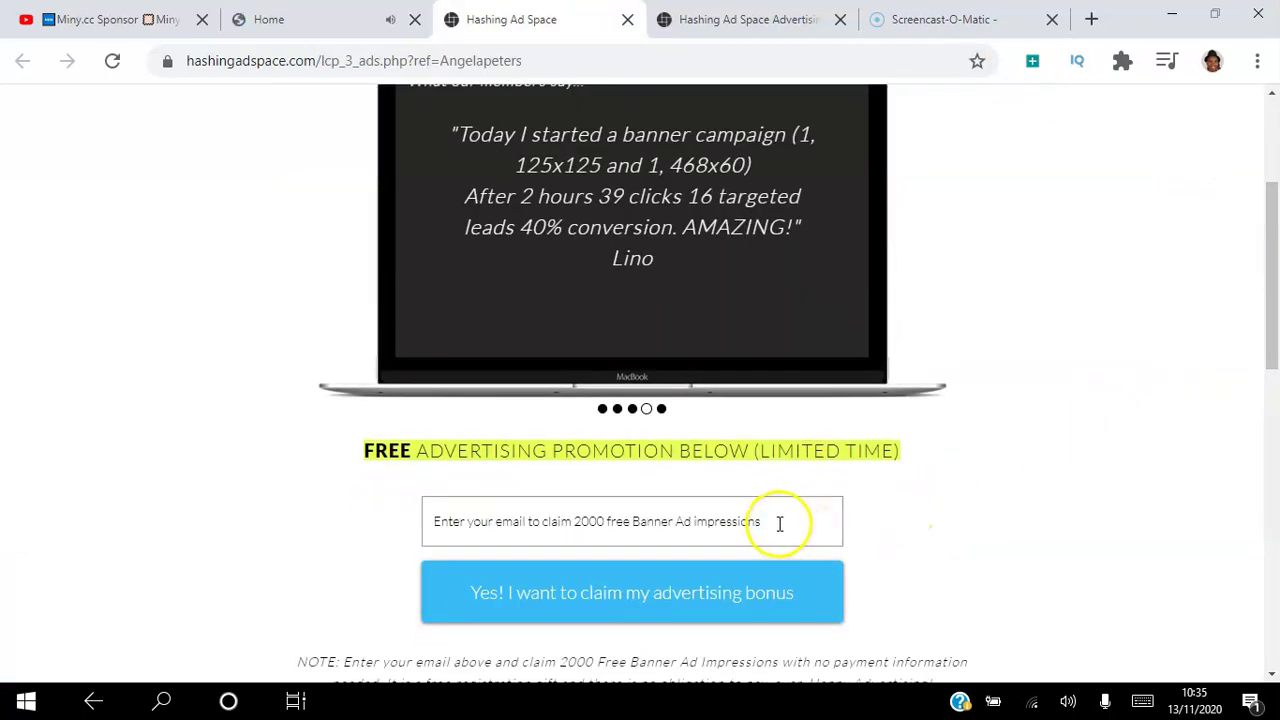
{"action": "left_click_drag", "start_coordinate": [1271, 294], "coordinate": [1275, 338]}
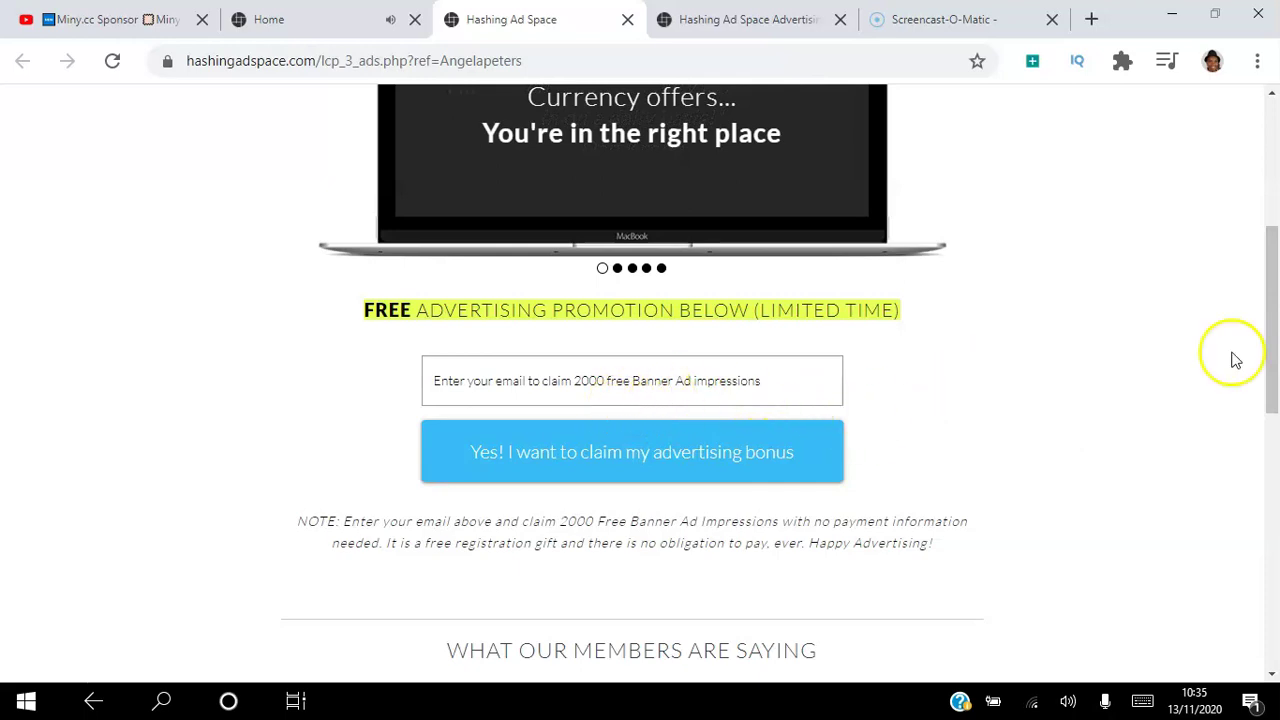
{"action": "scroll", "coordinate": [1277, 342], "scroll_direction": "up", "scroll_amount": 1}
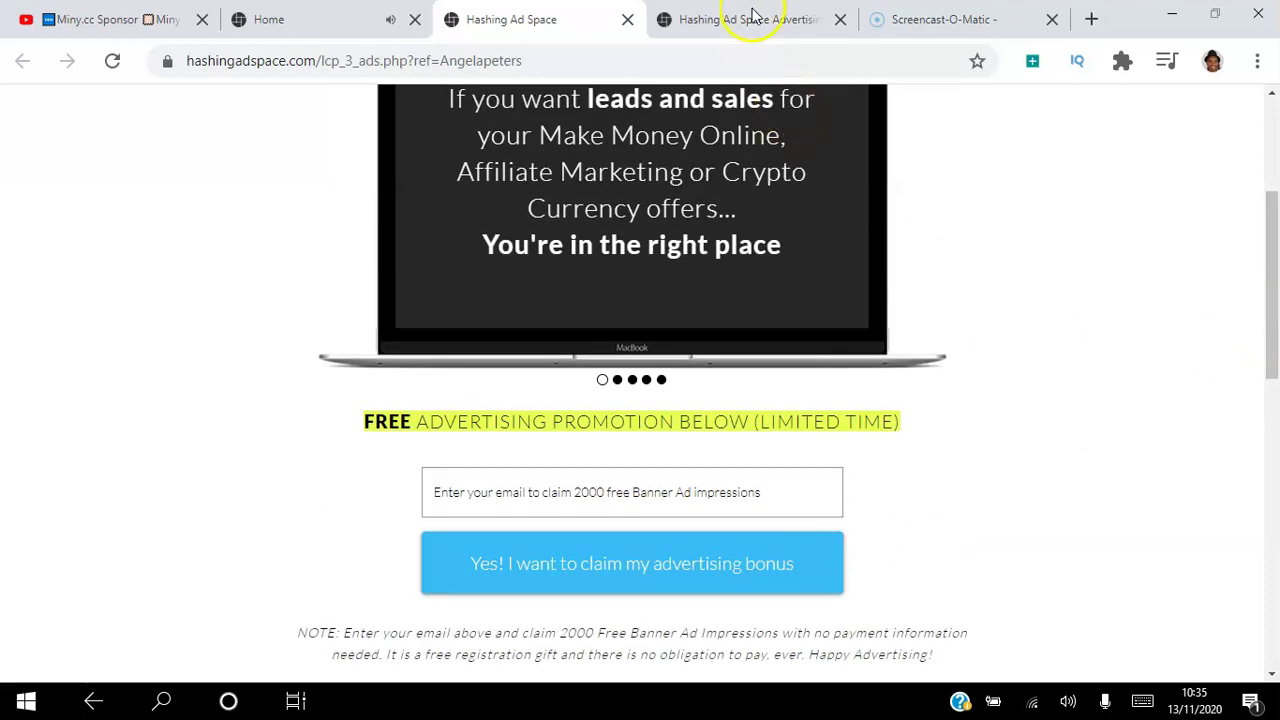
{"action": "left_click", "coordinate": [750, 16]}
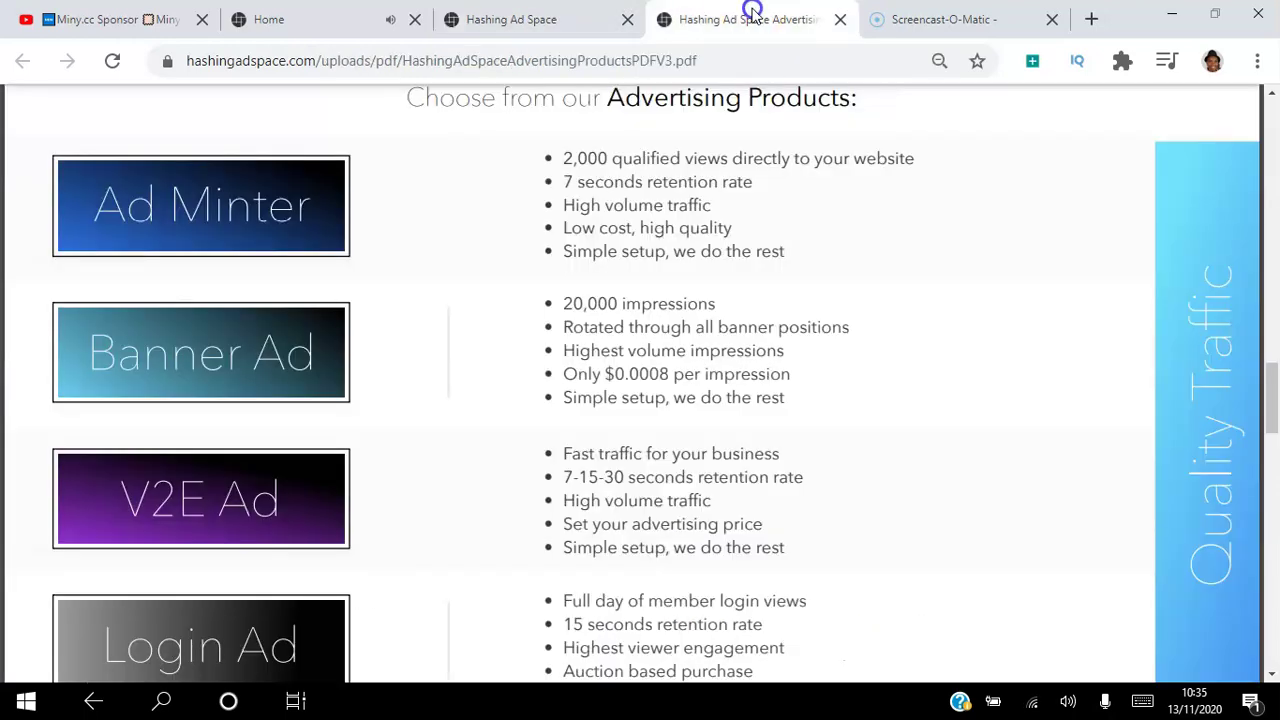
{"action": "left_click", "coordinate": [538, 33]}
{"action": "left_click_drag", "start_coordinate": [1275, 237], "coordinate": [1275, 135]}
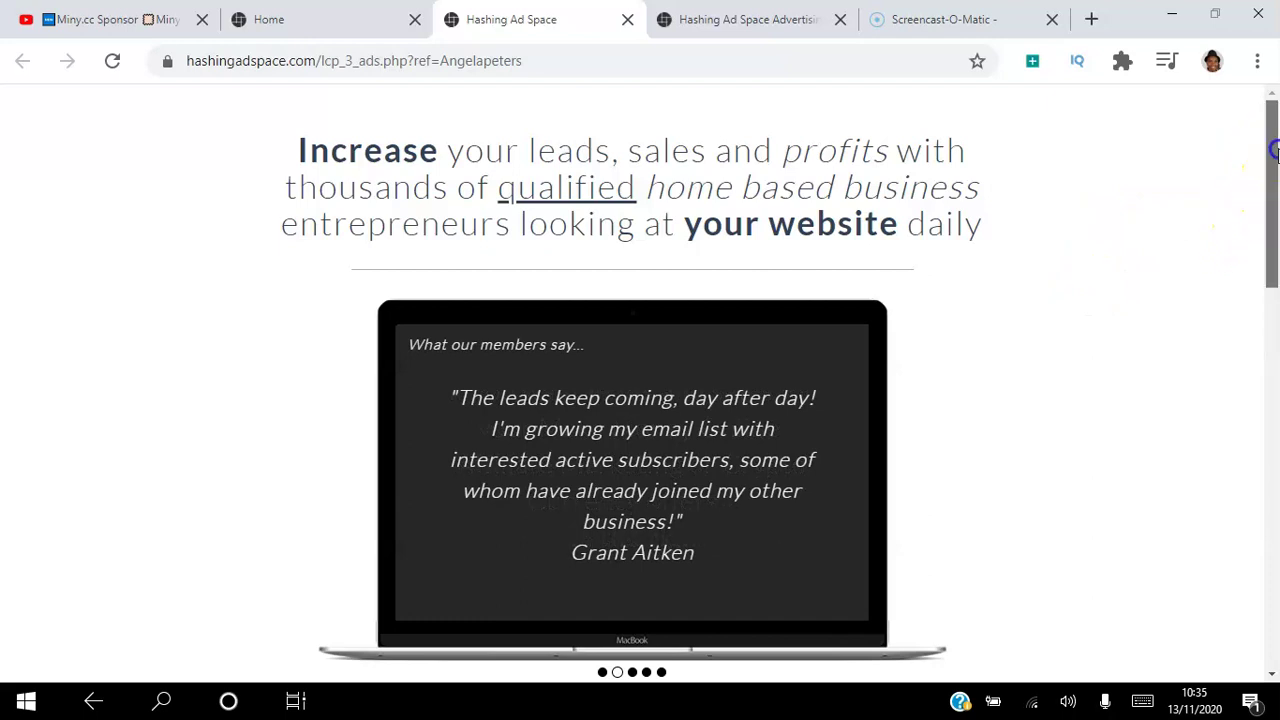
{"action": "left_click_drag", "start_coordinate": [1263, 143], "coordinate": [1263, 144]}
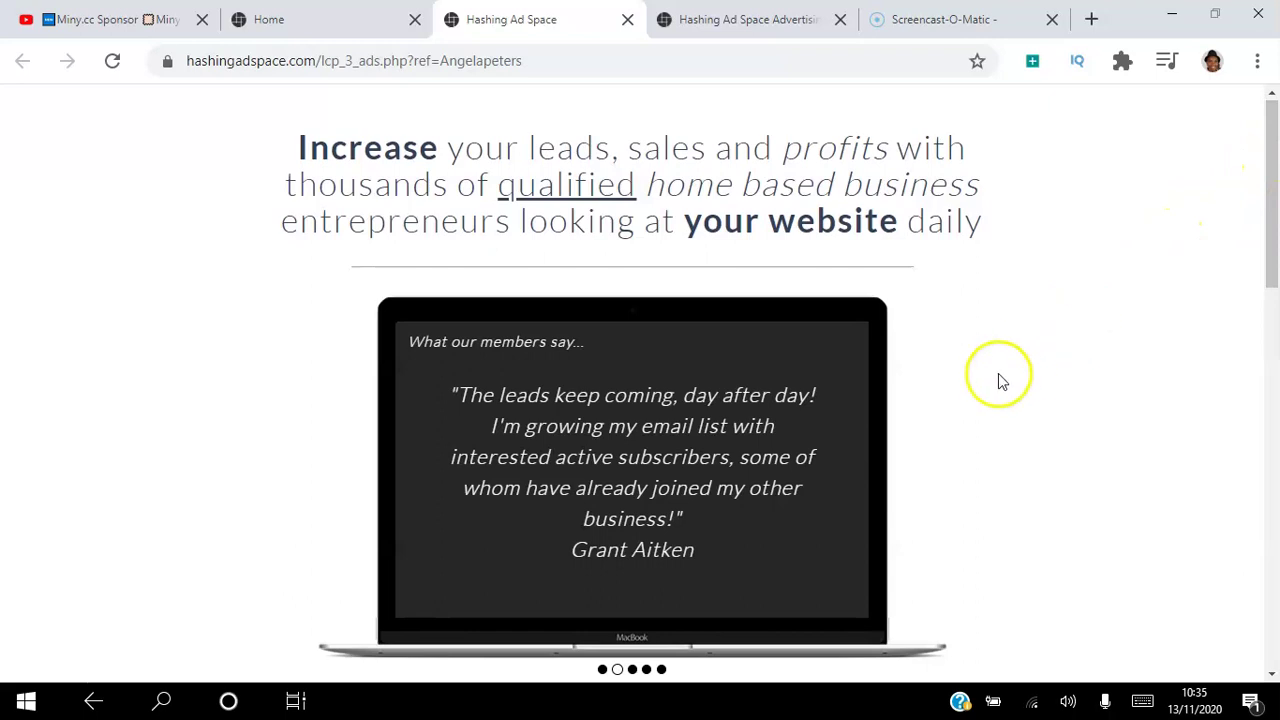